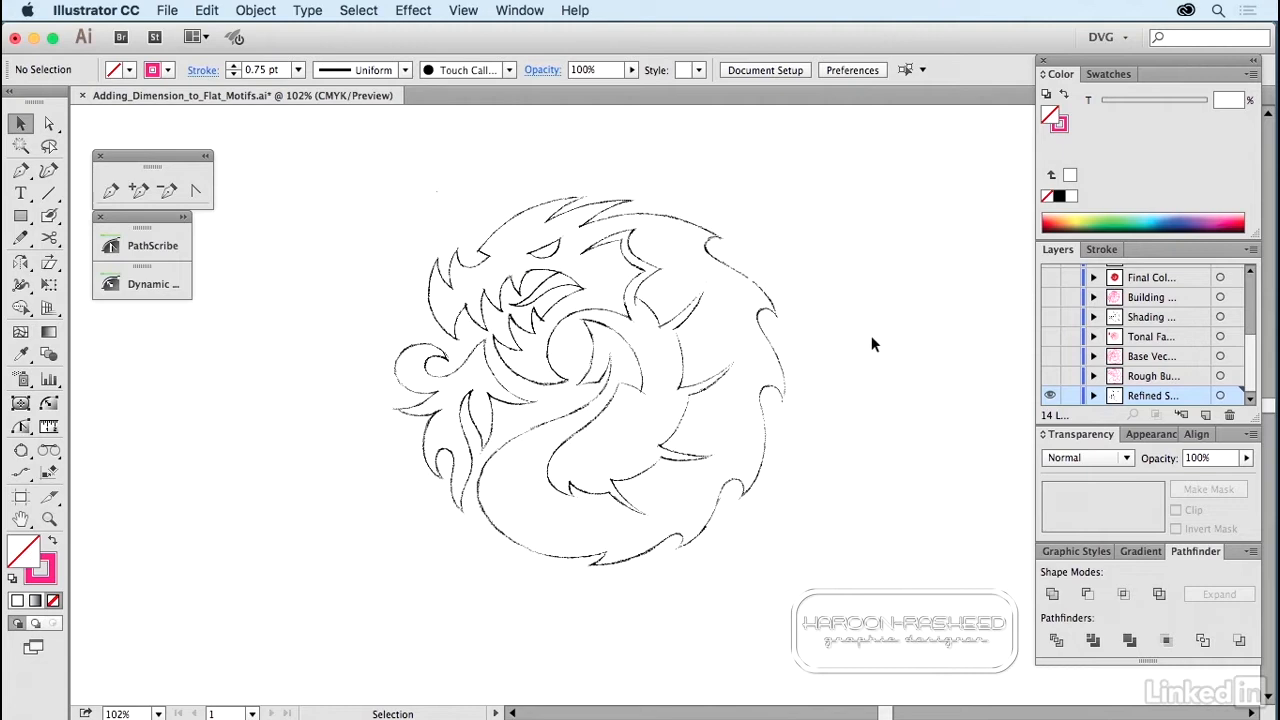
Step: Set the linked refined sketch's opacity to 20% and lock its layer
left_click(744, 341)
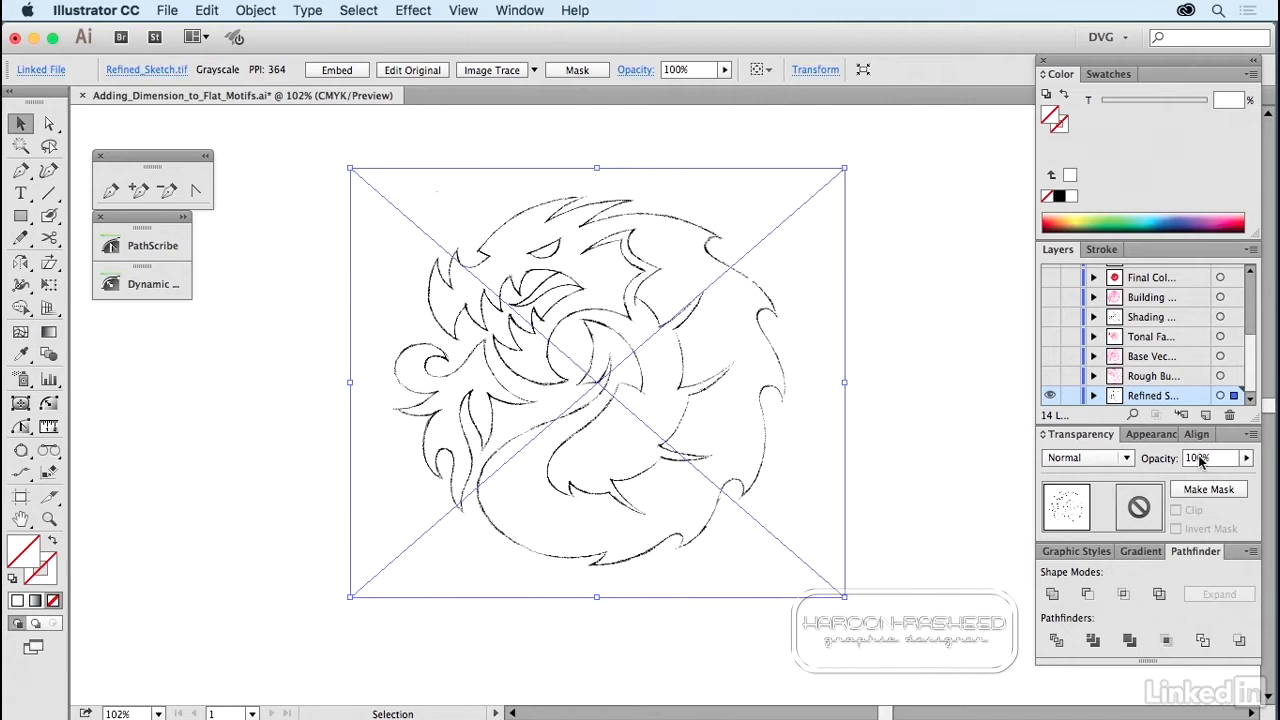
left_click(1168, 460)
type("20")
key("Return")
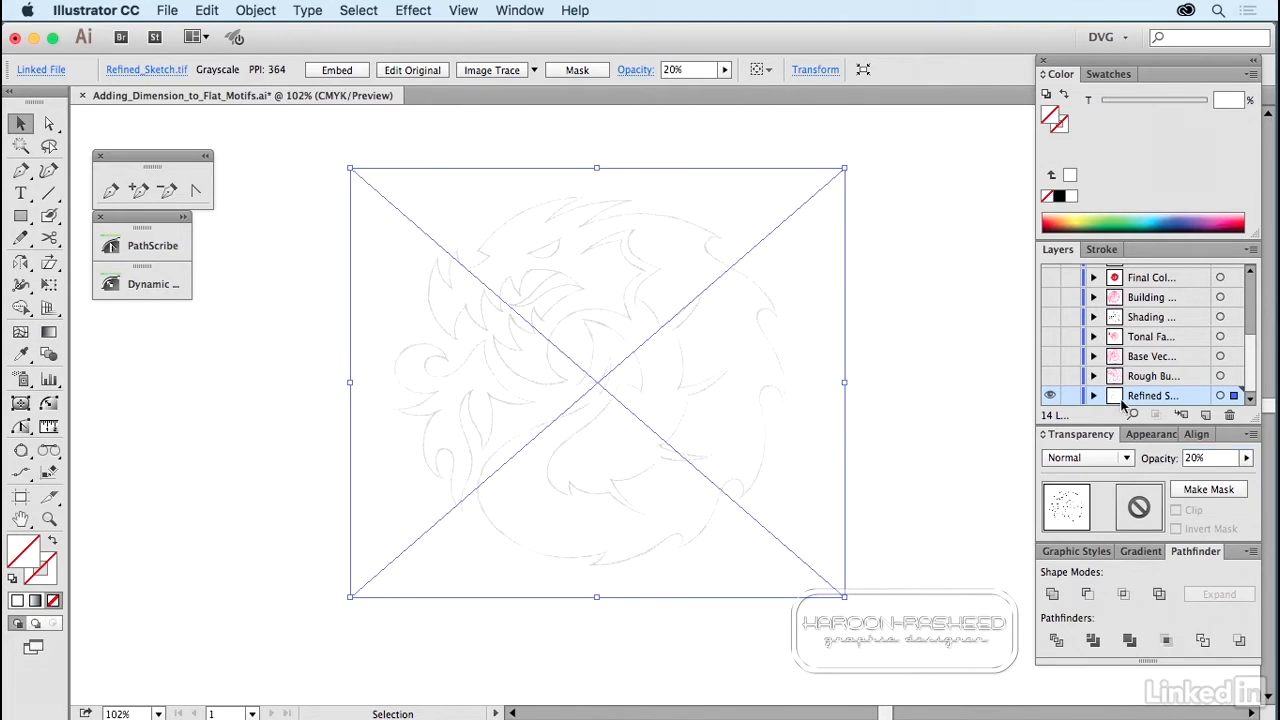
left_click(1071, 397)
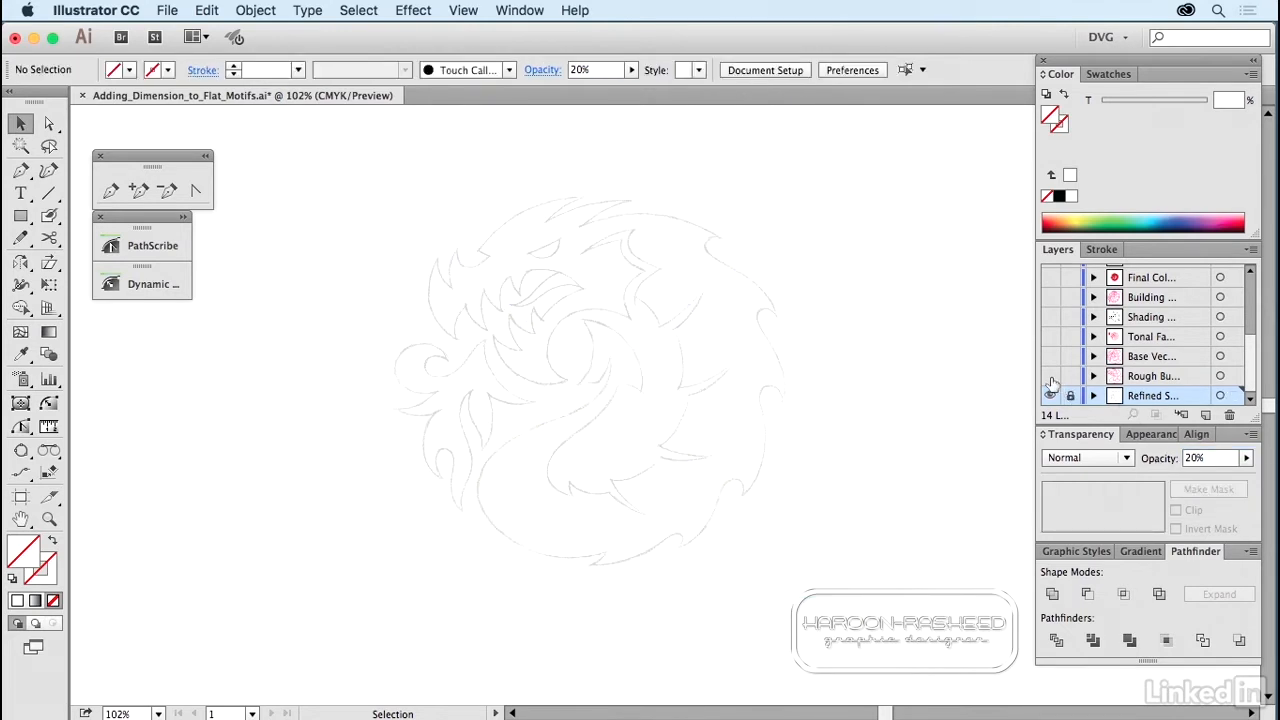
Step: Show the rough vector layer over the faded sketch and inspect the dragon path's anchor points
left_click(1050, 376)
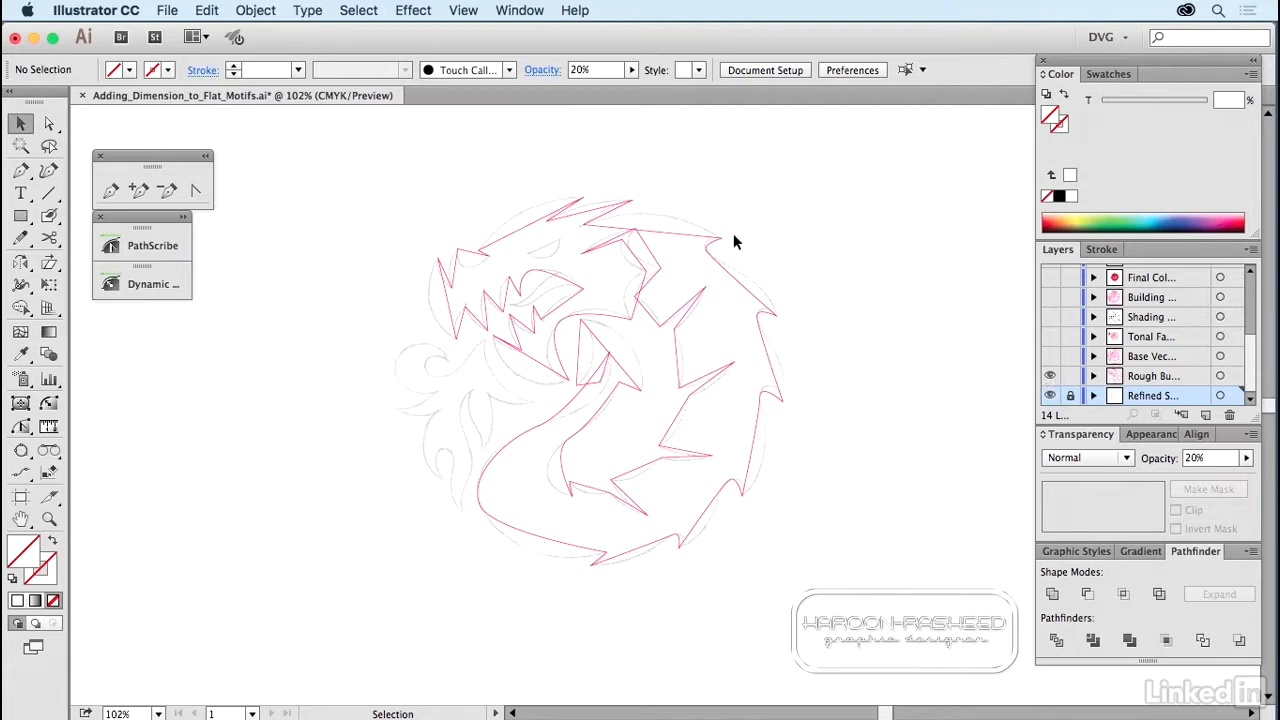
left_click(708, 245)
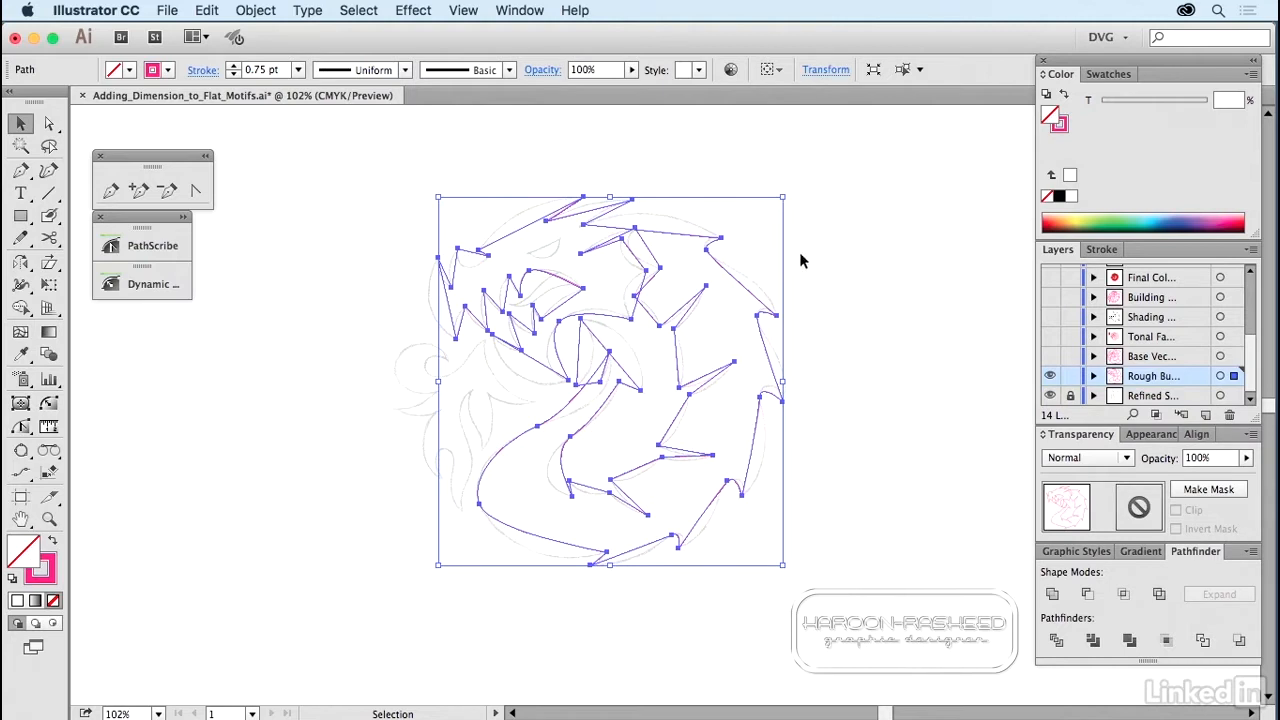
left_click(841, 314)
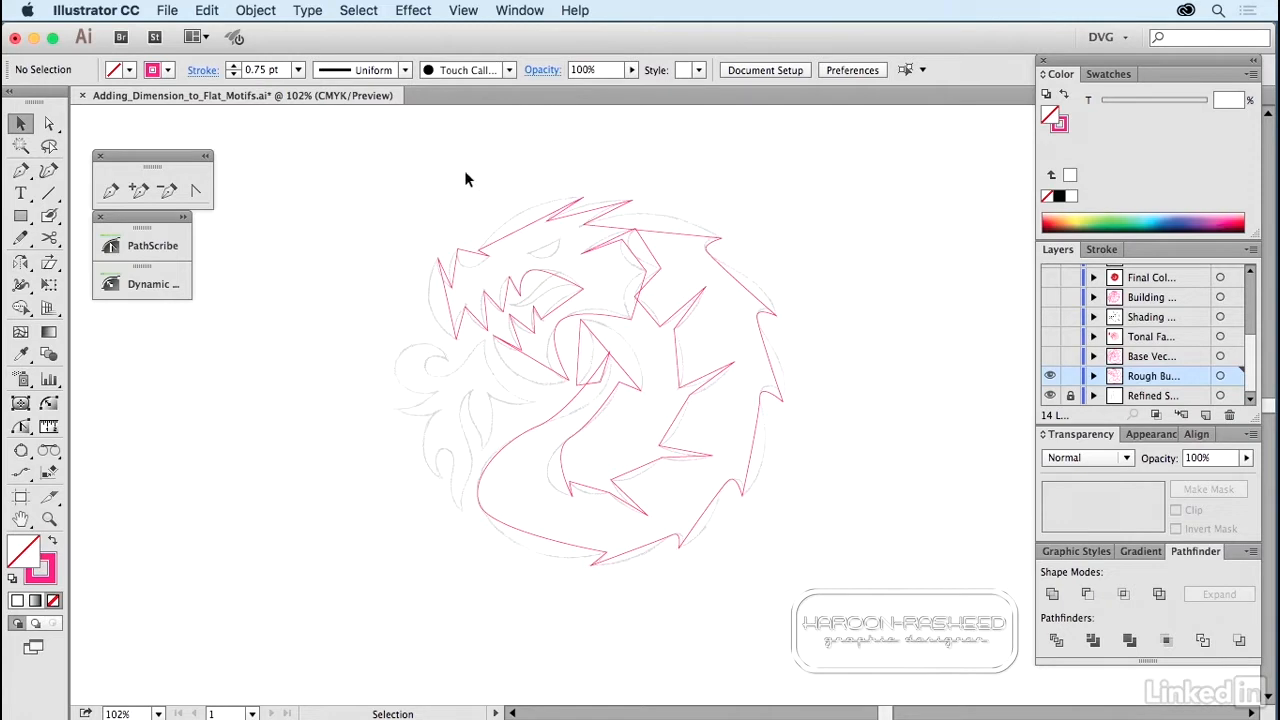
Step: Bend the straight segments on top of the dragon's head and at the front of its snout to follow the sketch, using the Anchor Point tool
left_click(196, 191)
mouse_move(522, 220)
left_mouse_down()
mouse_move(529, 229)
mouse_move(521, 219)
left_mouse_up()
left_click(48, 518)
left_click_drag(357, 158, 706, 434)
left_click(195, 190)
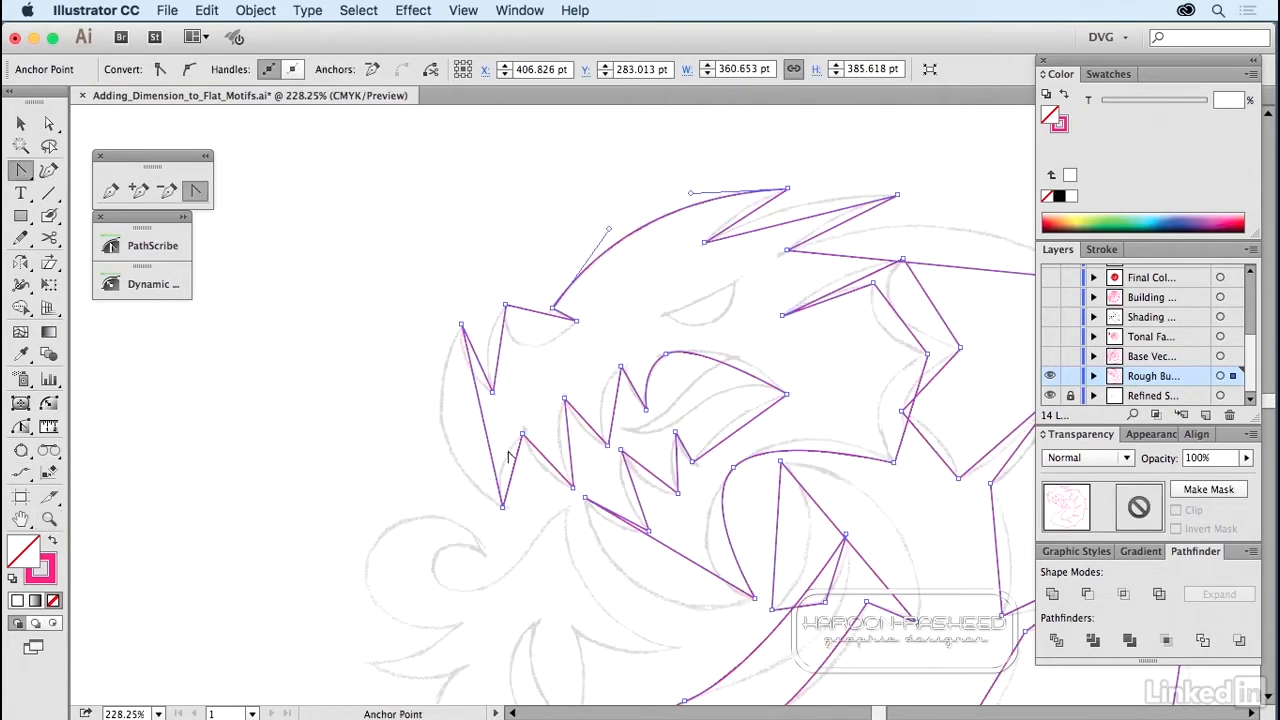
left_click_drag(488, 437, 433, 463)
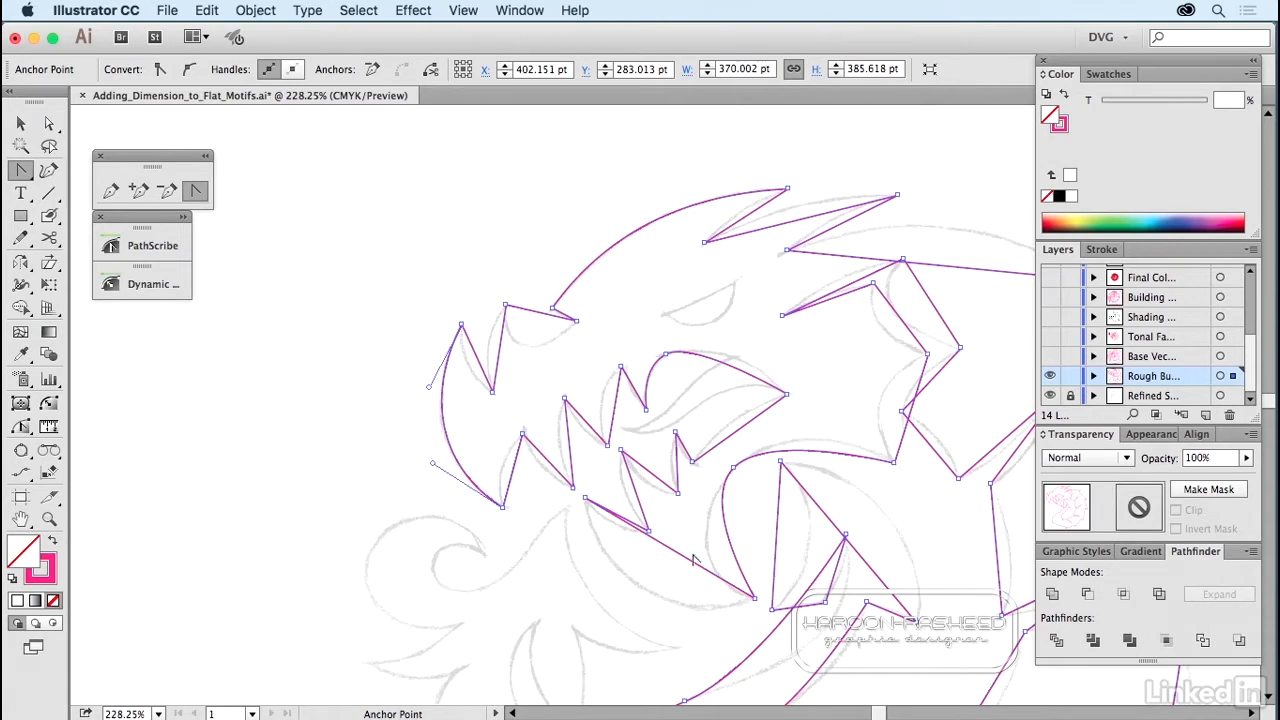
left_click(434, 523, "super")
mouse_move(737, 503)
left_mouse_down()
mouse_move(729, 234)
mouse_move(543, 409)
mouse_move(494, 477)
mouse_move(513, 503)
left_mouse_up()
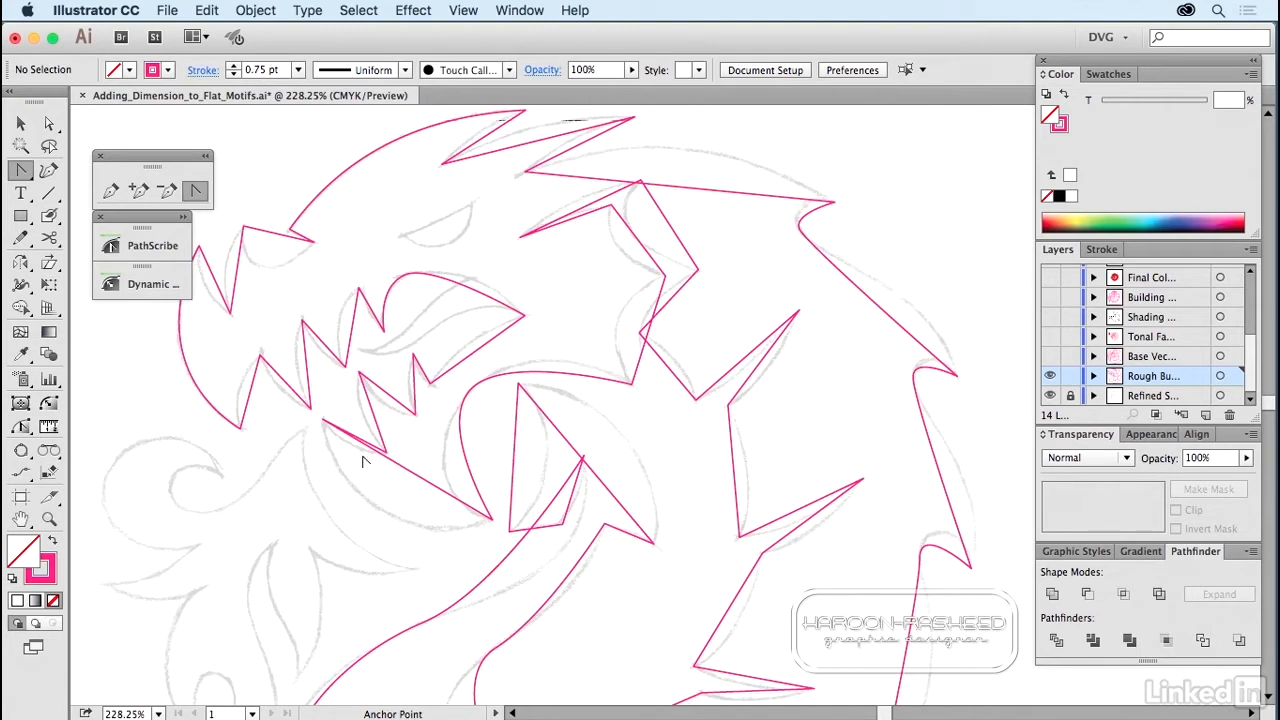
Step: Curve both sides of the pointed shape behind the dragon's lower jaw to match the sketch with the PathScribe tool
left_click(22, 428)
left_click_drag(601, 487, 634, 446)
left_click(600, 380)
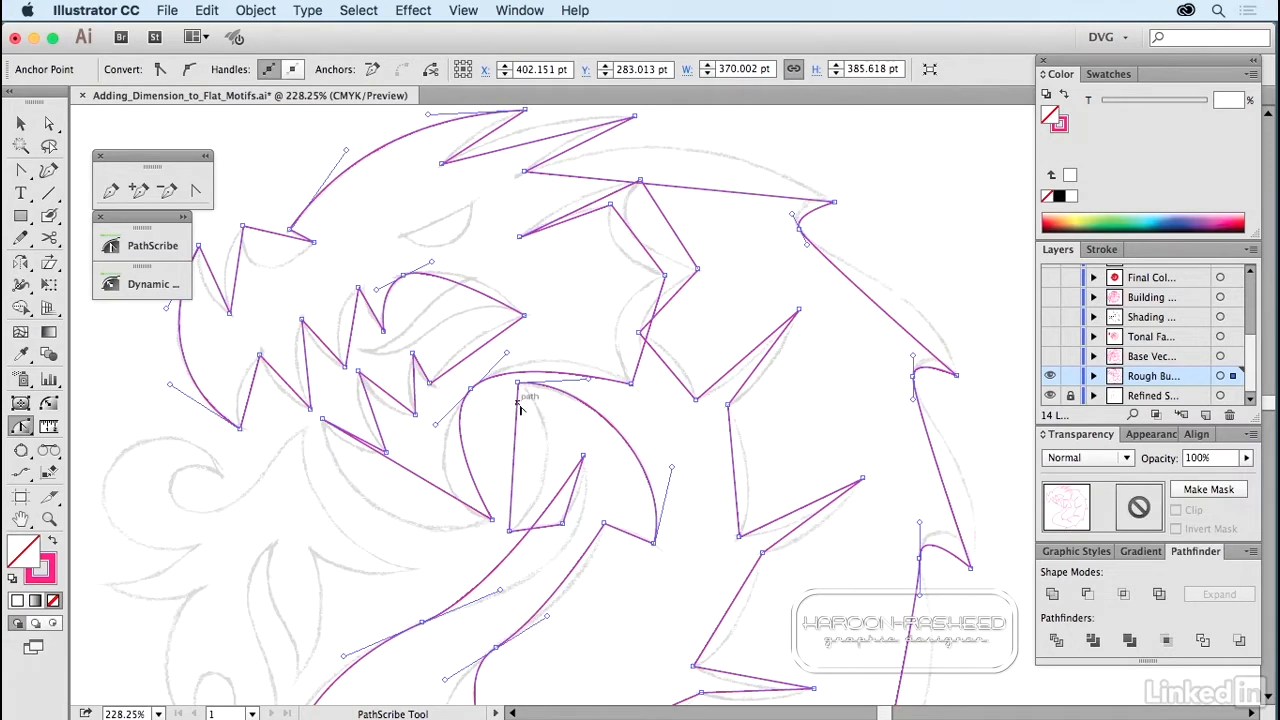
left_click_drag(523, 428, 548, 444)
left_click(651, 430, "ctrl")
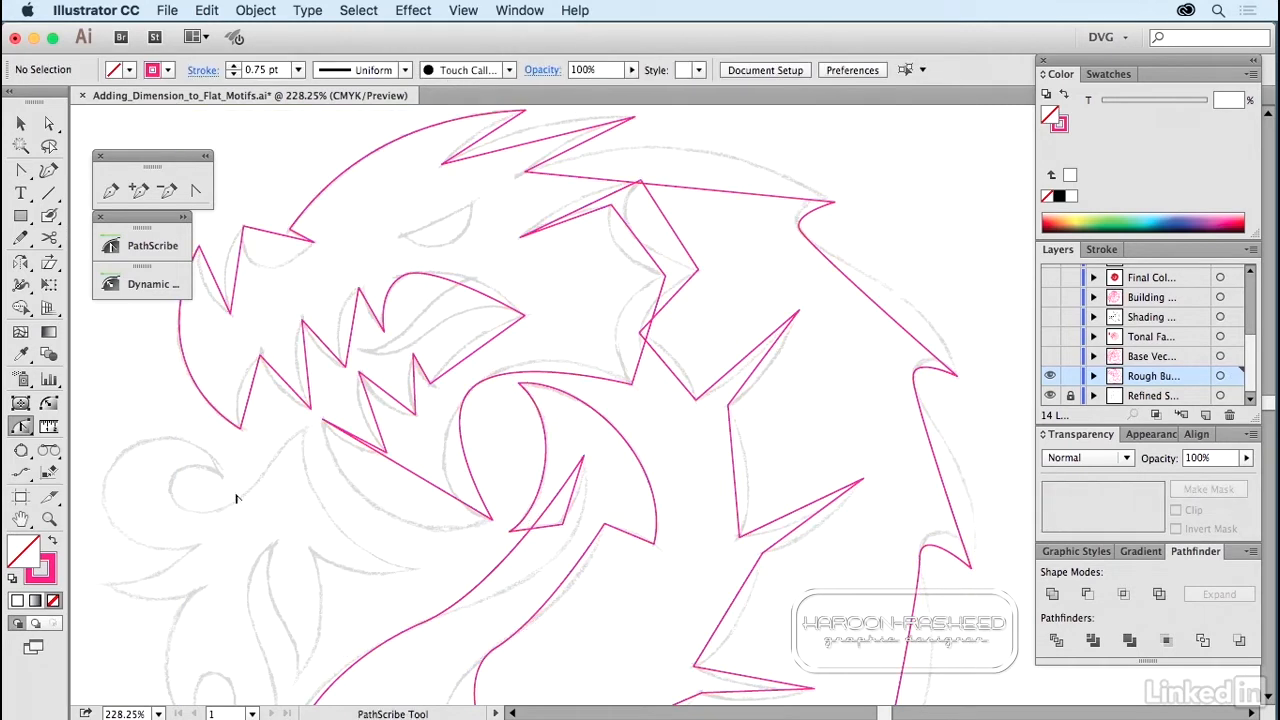
Step: View the whole dragon at 100% and show the base vector layer in place of the rough one
left_click(48, 518)
left_click(536, 420, "alt")
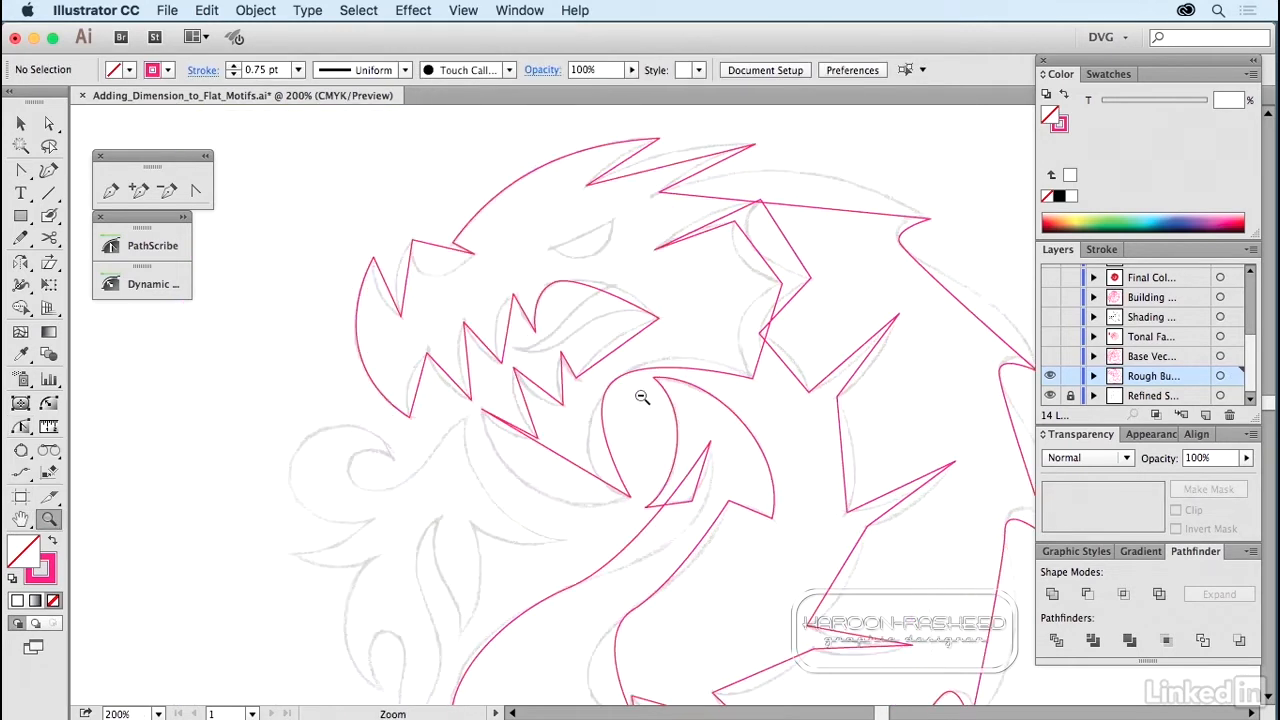
left_click(692, 405, "alt")
left_click(710, 406, "alt")
left_click_drag(740, 440, 714, 400)
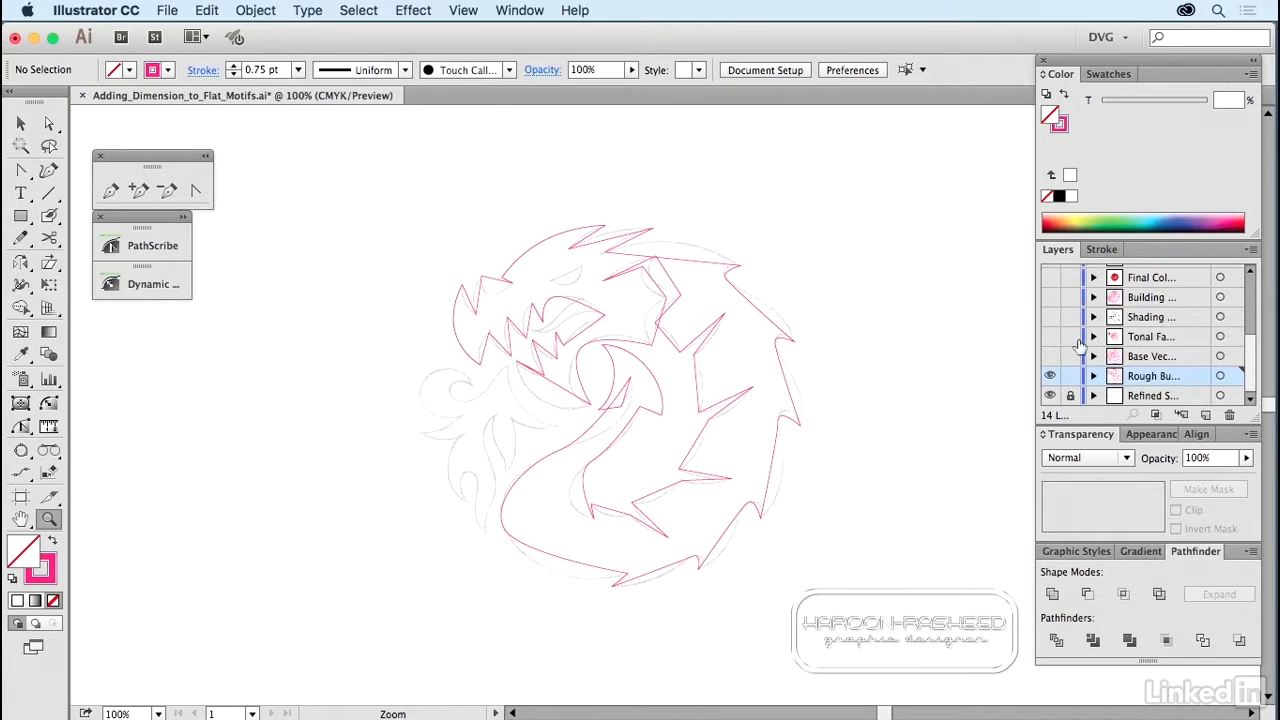
left_click(1050, 356)
left_click(1050, 376)
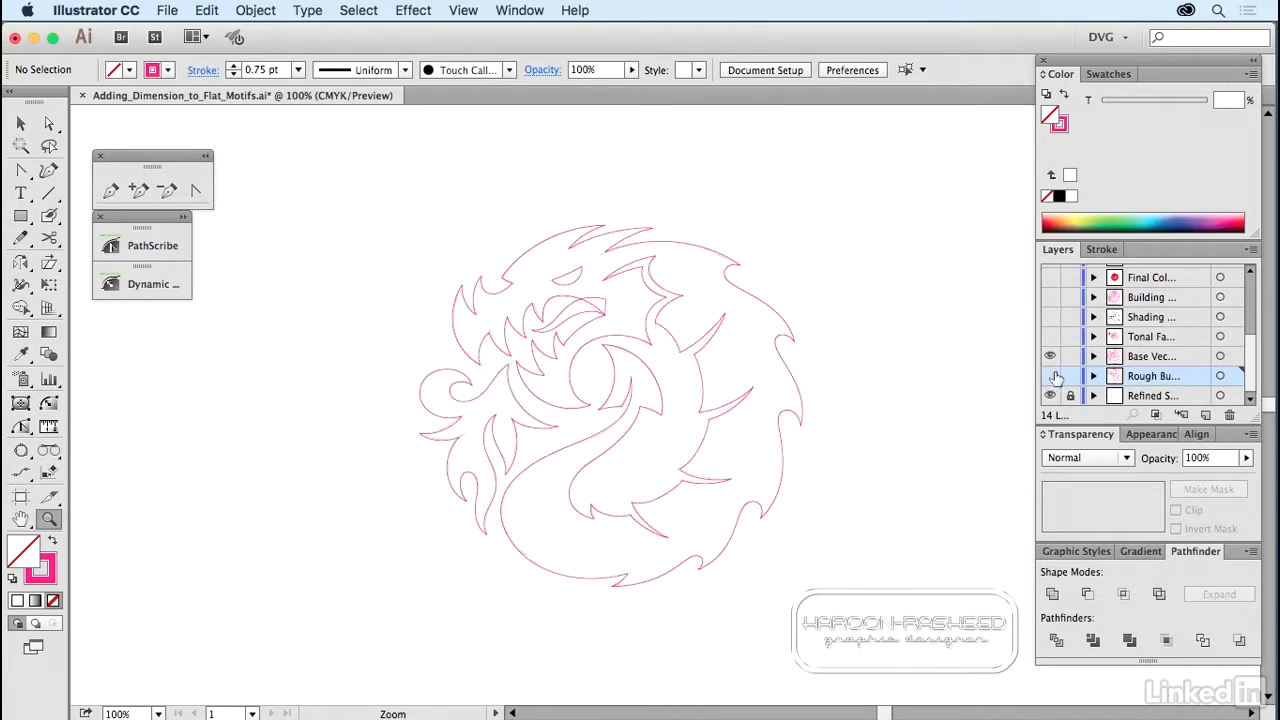
left_click(1050, 357)
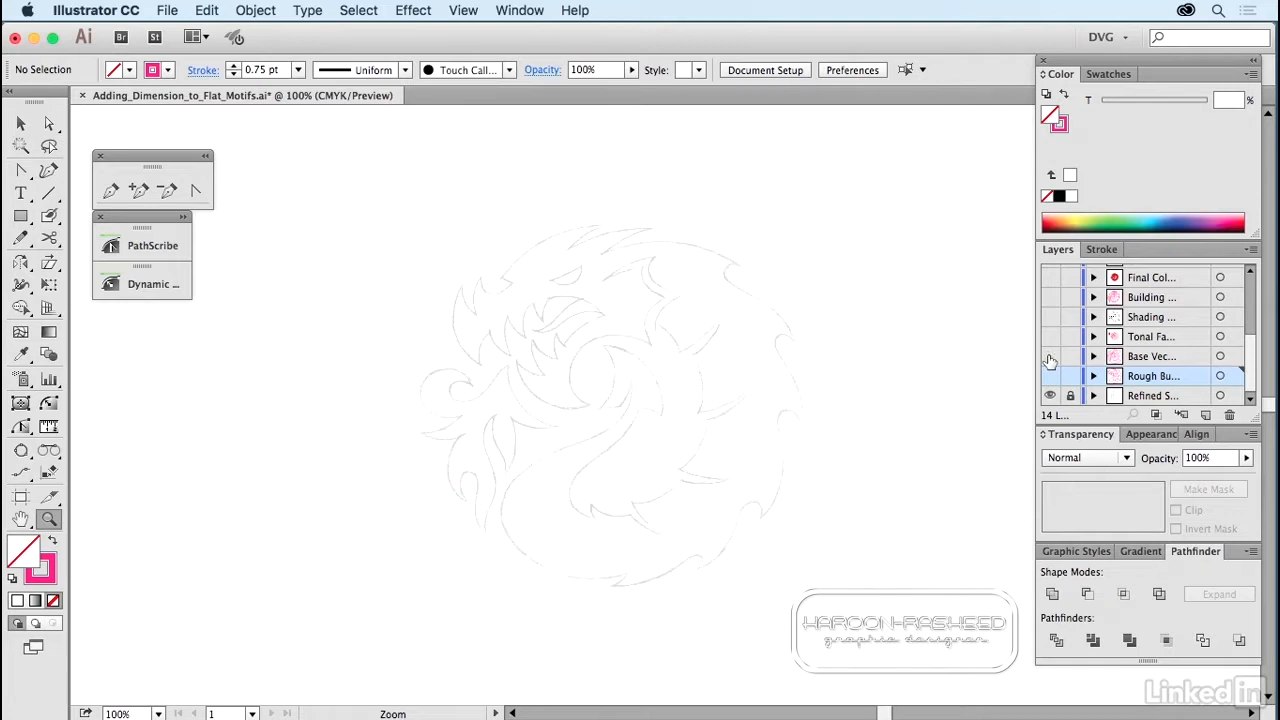
left_click(1050, 357)
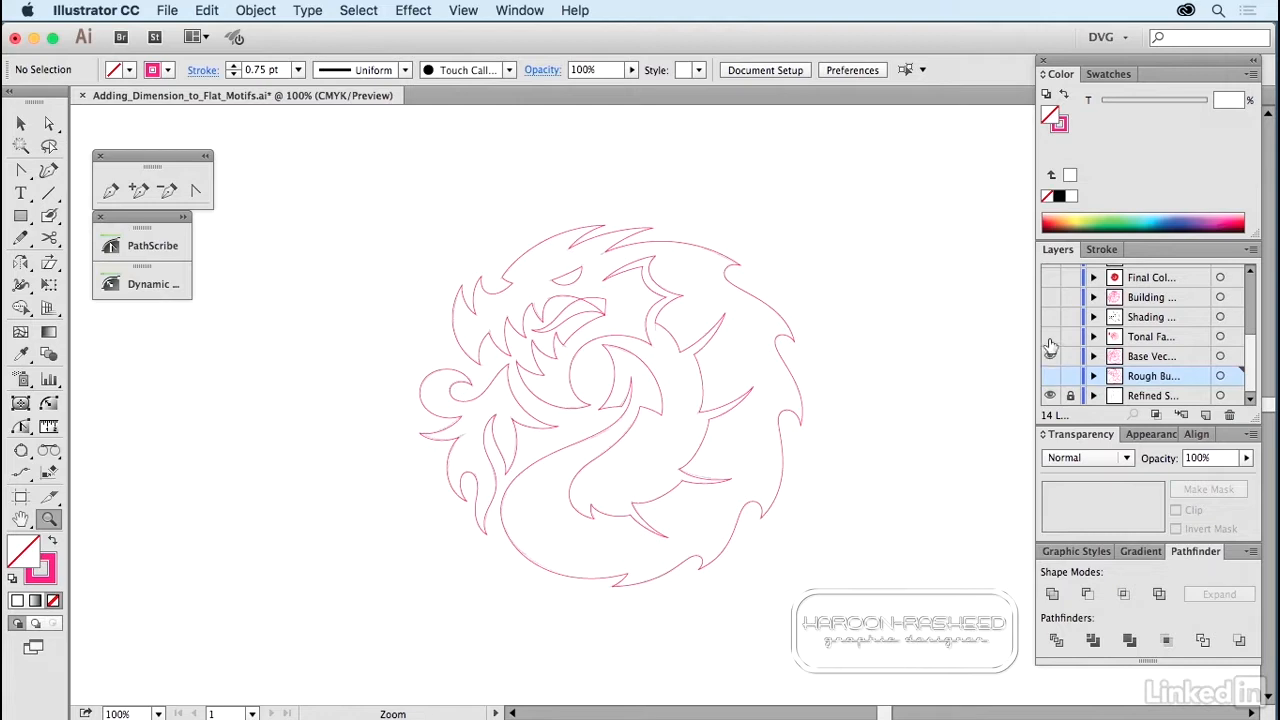
Step: Show the tonal layer instead of the base vector layer and fill the dragon with the brighter red sample square's color, PANTONE 1795 CP
left_click(1050, 340)
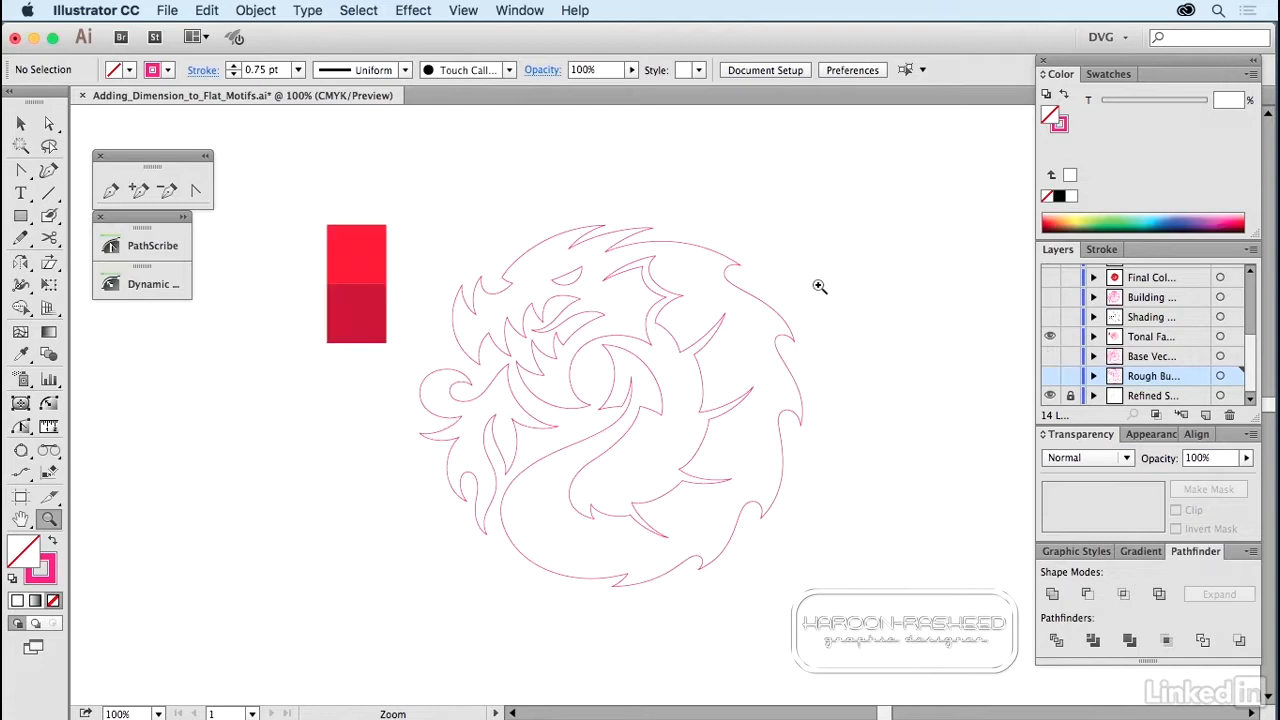
key("v")
left_click_drag(786, 281, 758, 315)
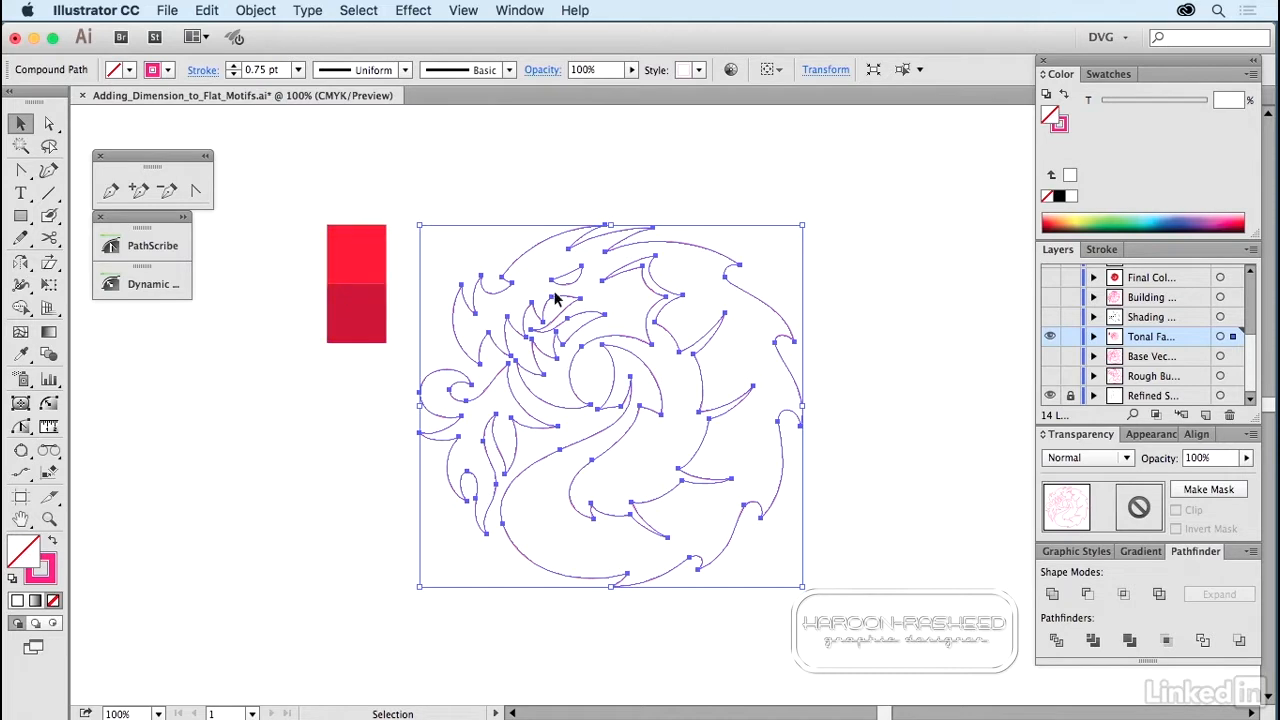
left_click(22, 357)
left_click(360, 246)
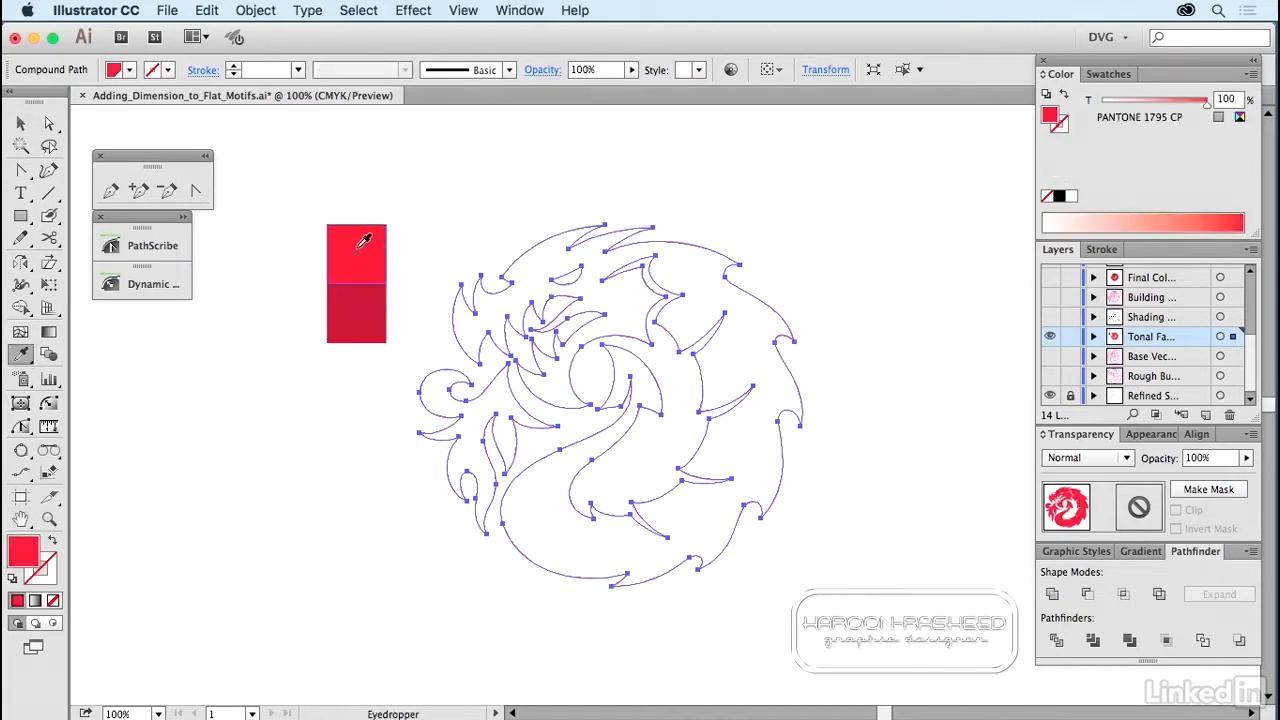
left_click(439, 207, "super")
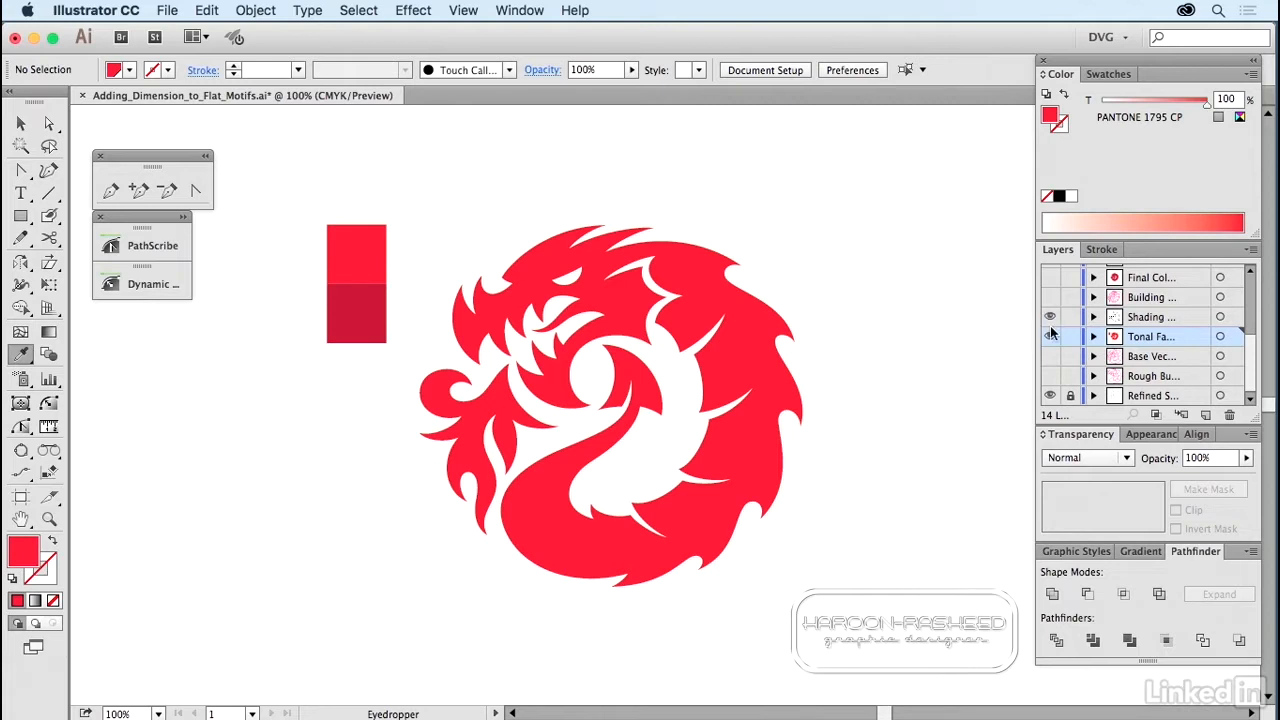
Step: Show the shading layer over the red dragon and set the Dragon_Shading.tif image's blend mode to Multiply
left_click_drag(1050, 317, 1051, 339)
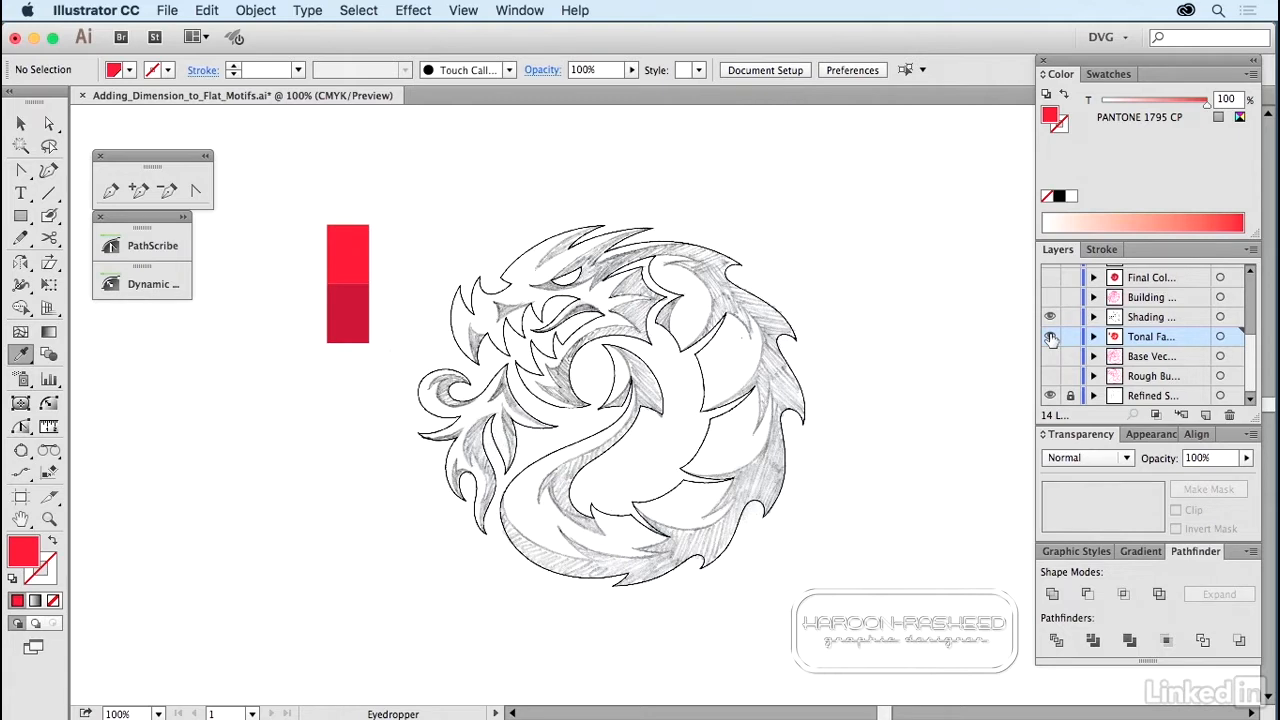
left_click(1050, 335)
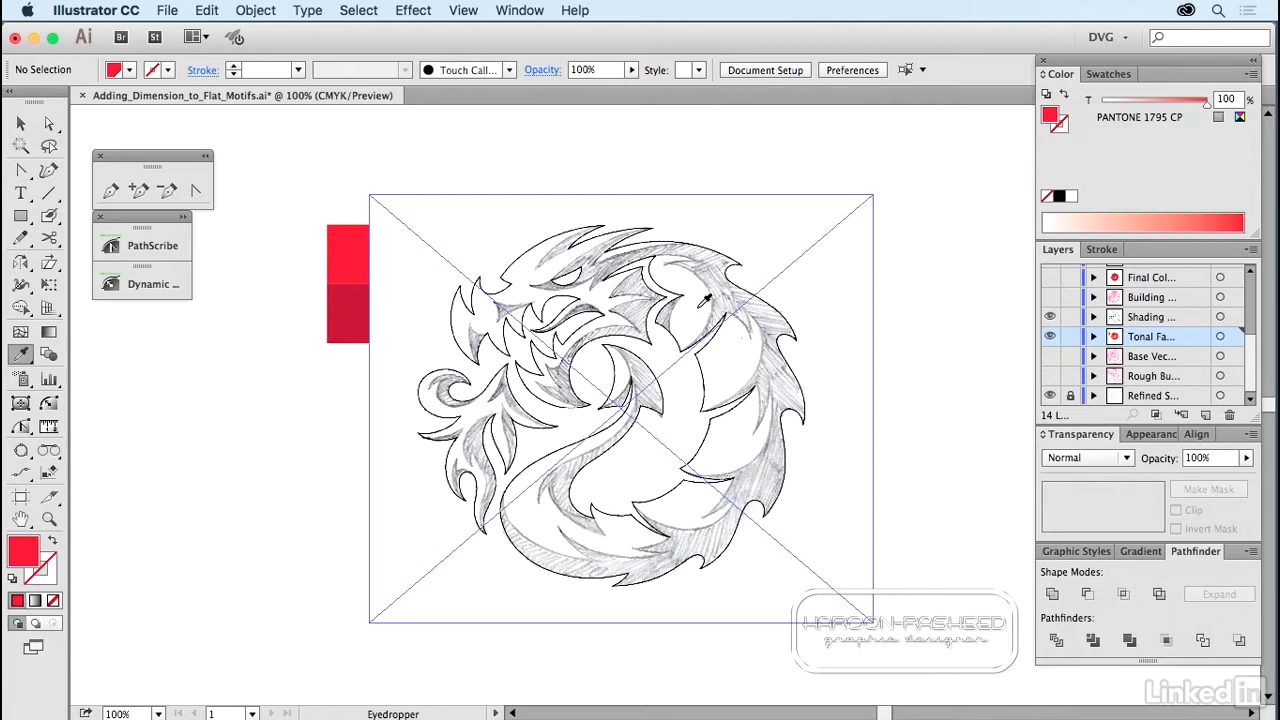
key("v")
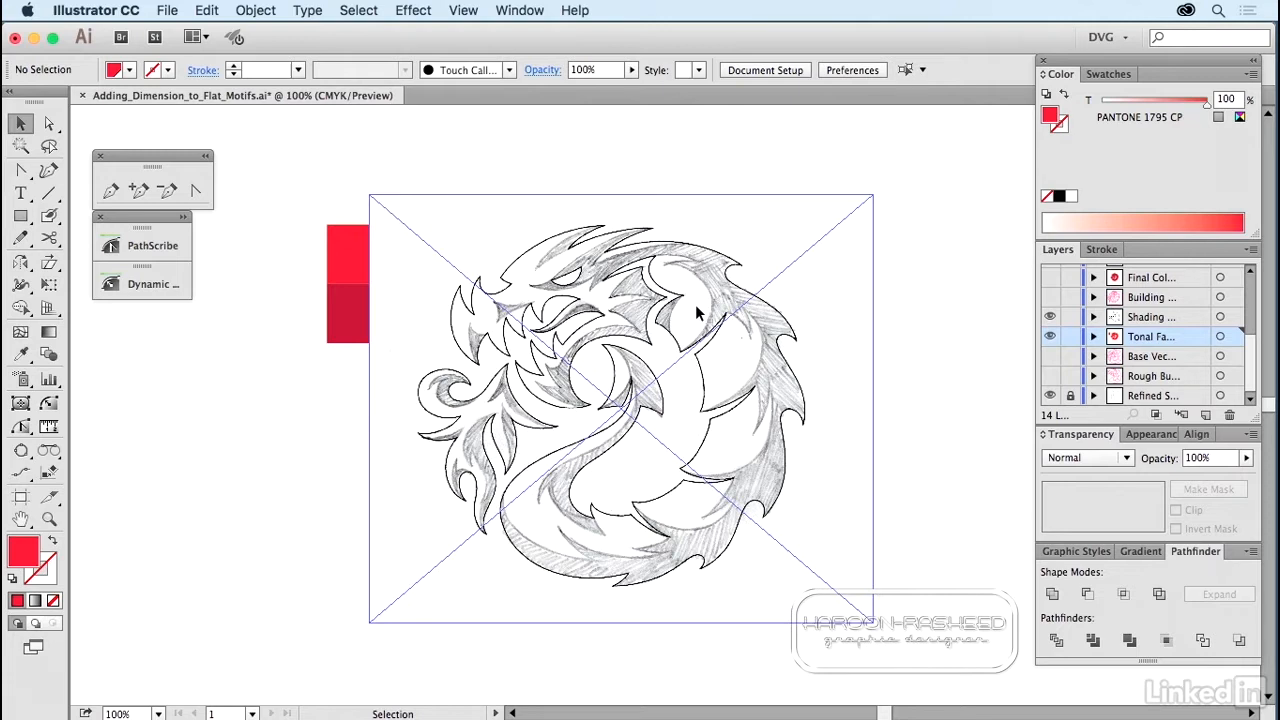
left_click(696, 307)
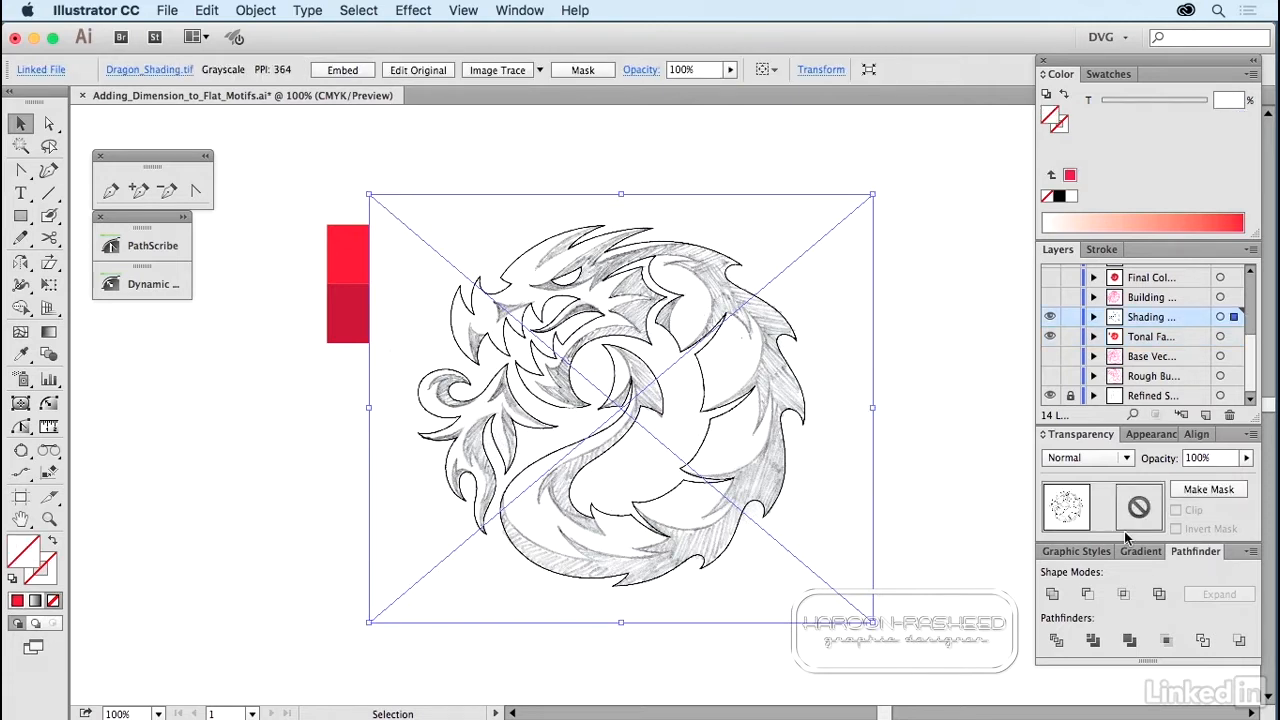
left_click(1094, 457)
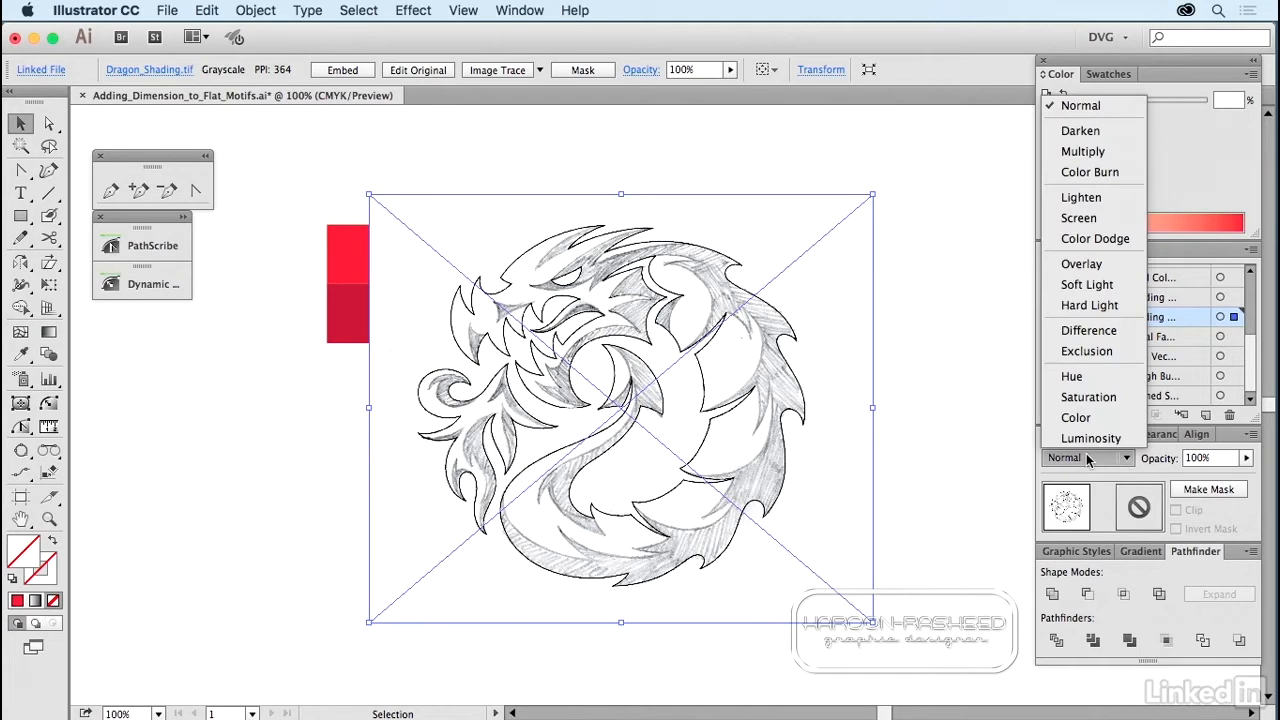
left_click(1084, 152)
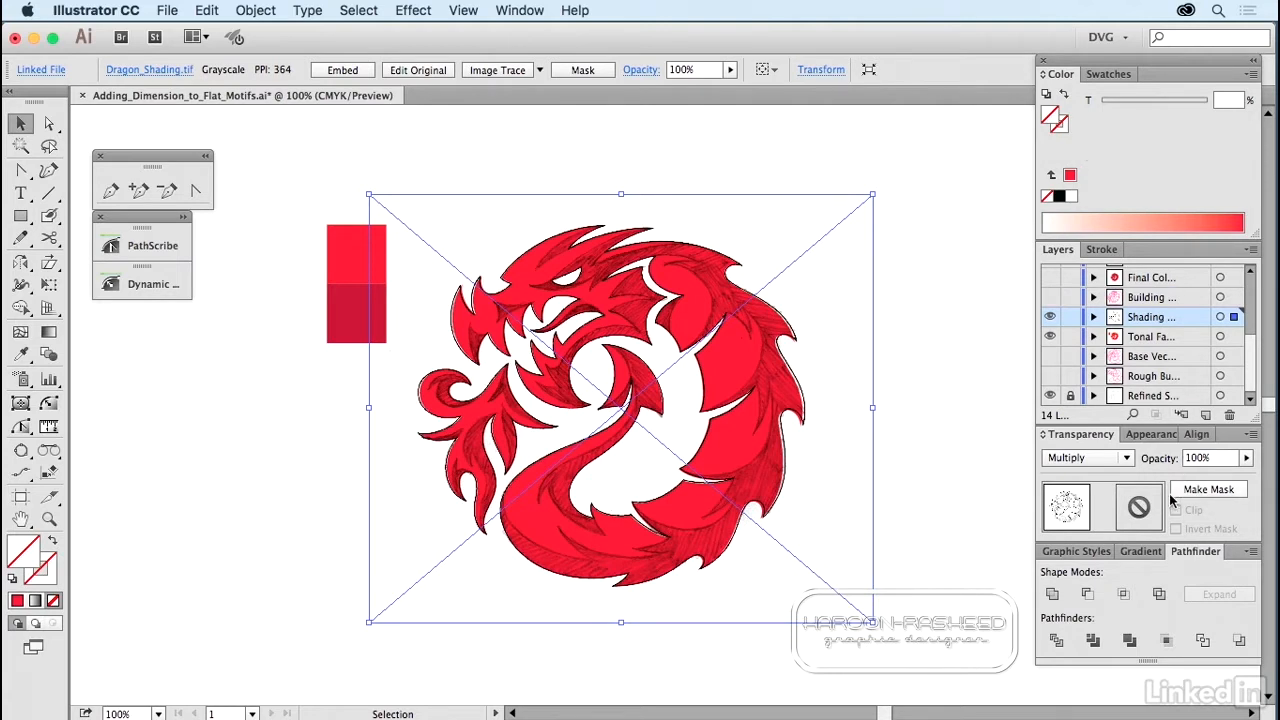
Step: Try an opacity of 30% on the multiplied shading image
left_click(1200, 458)
type("30")
key("Return")
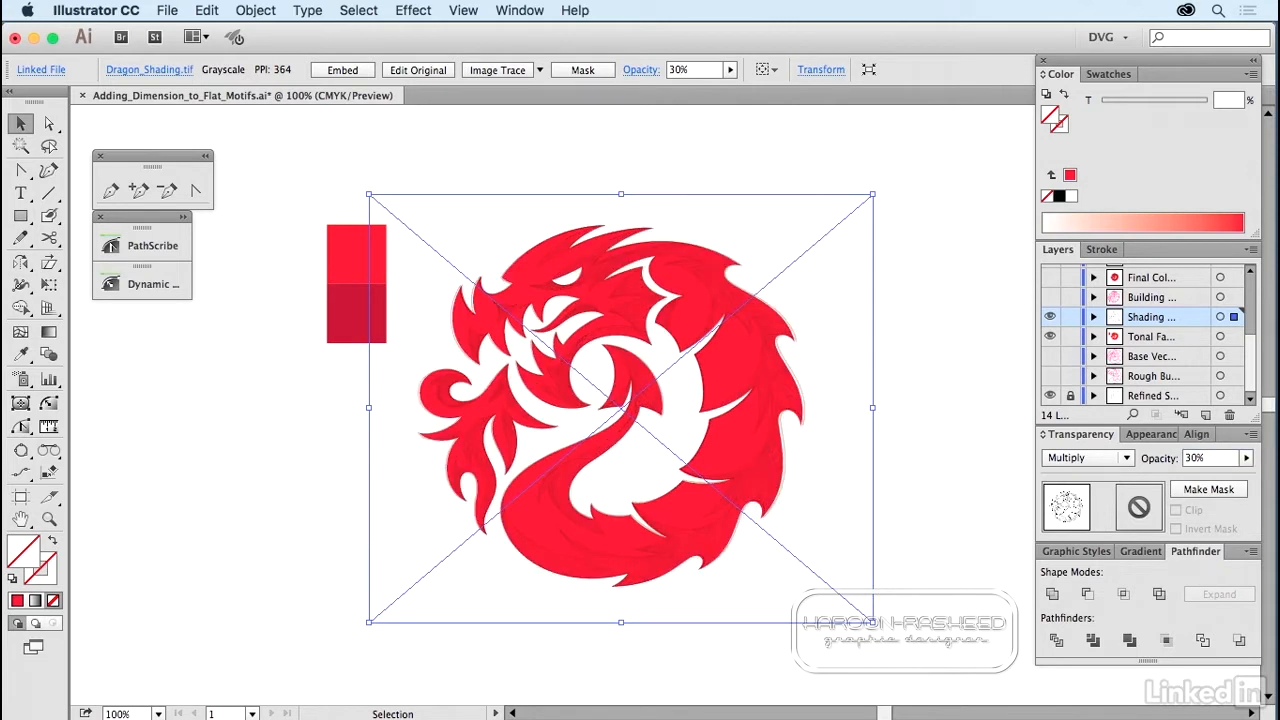
Step: Set the shading image's opacity to 60%
left_click(1182, 458)
type("60")
key("Return")
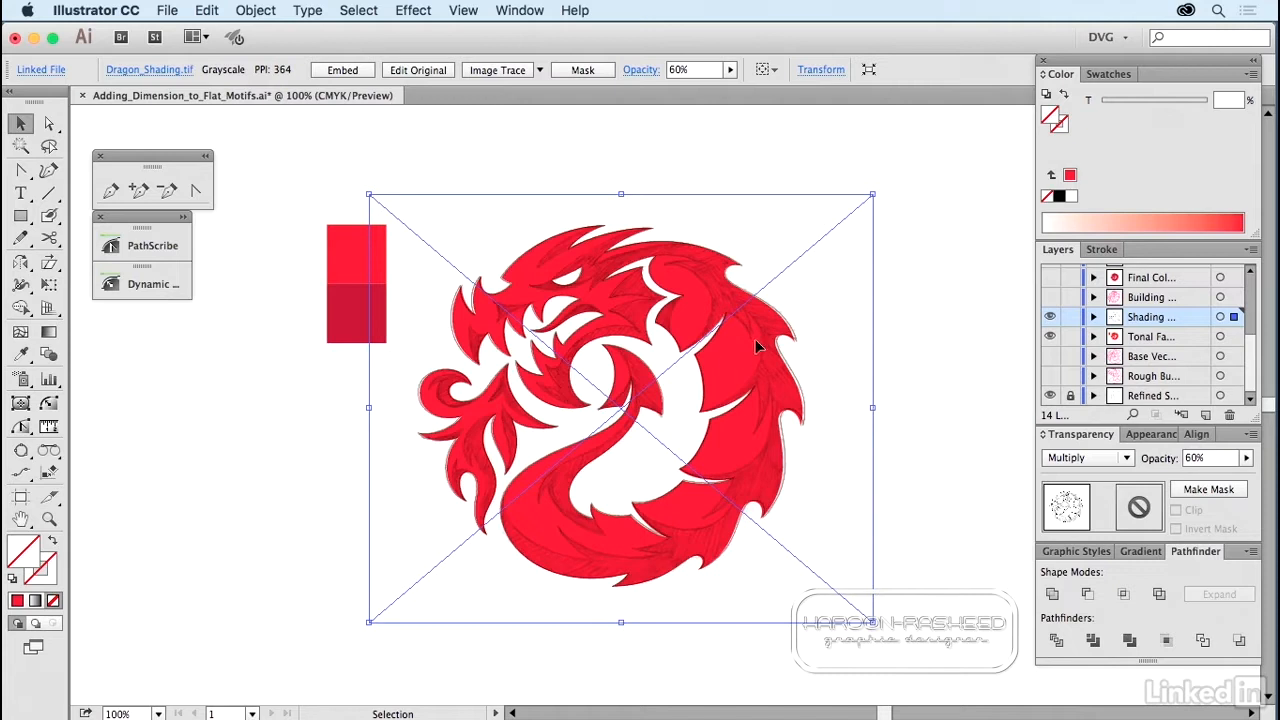
Step: Lock the tonal and shading layers while viewing the dragon's head up close
left_click(49, 518)
left_click_drag(458, 224, 626, 450)
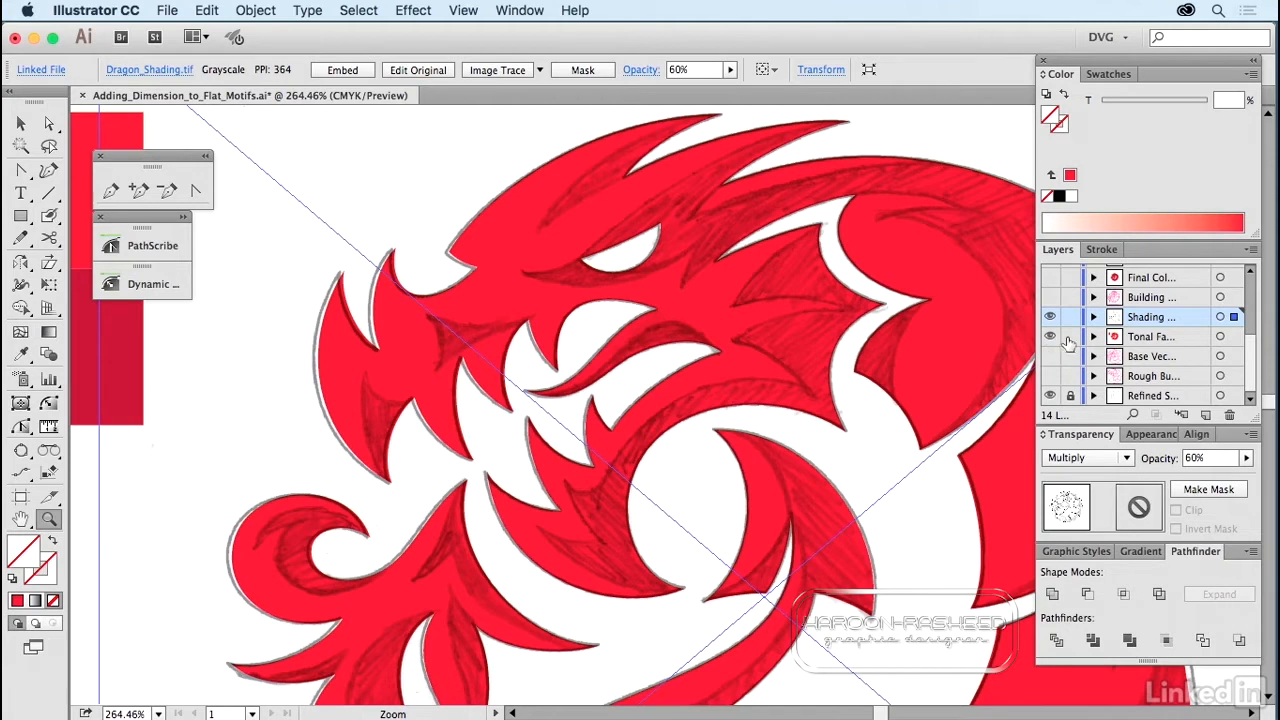
left_click(1070, 337)
left_click(1070, 317)
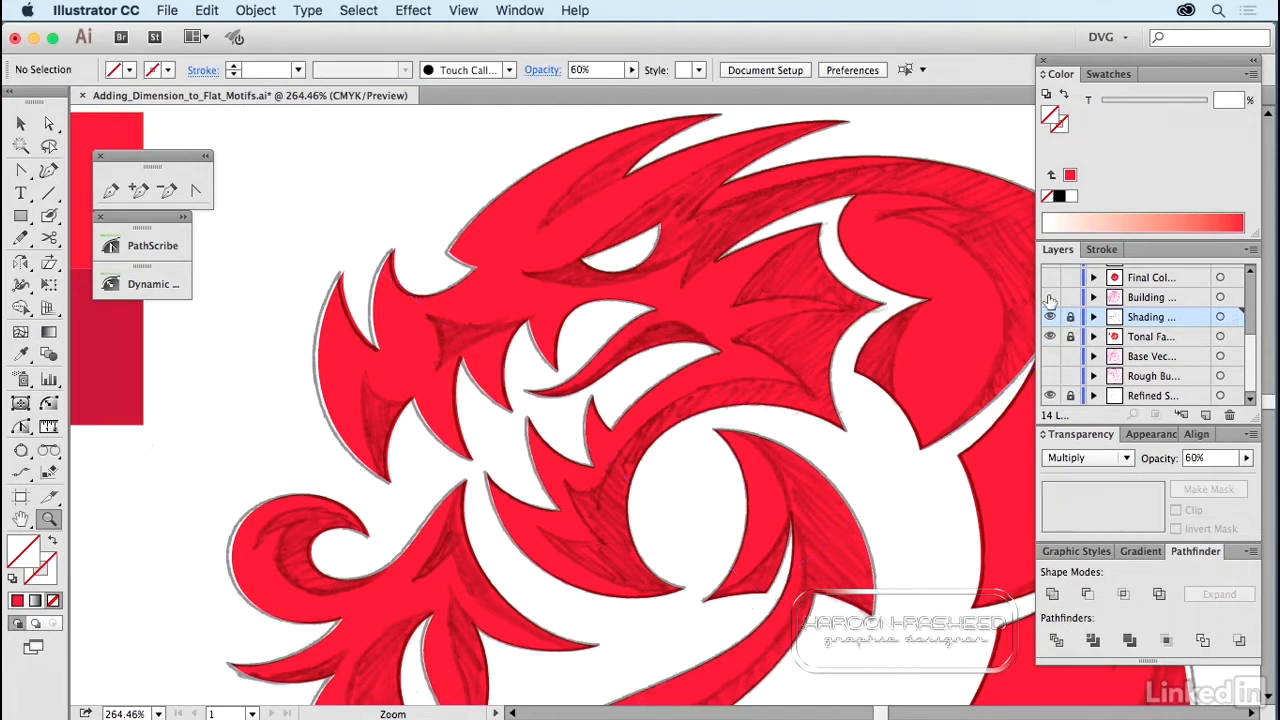
Step: Preview the Building layer's outlines over the dragon and hide them again, together with the shading layer
left_click(1050, 297)
left_click(1050, 297)
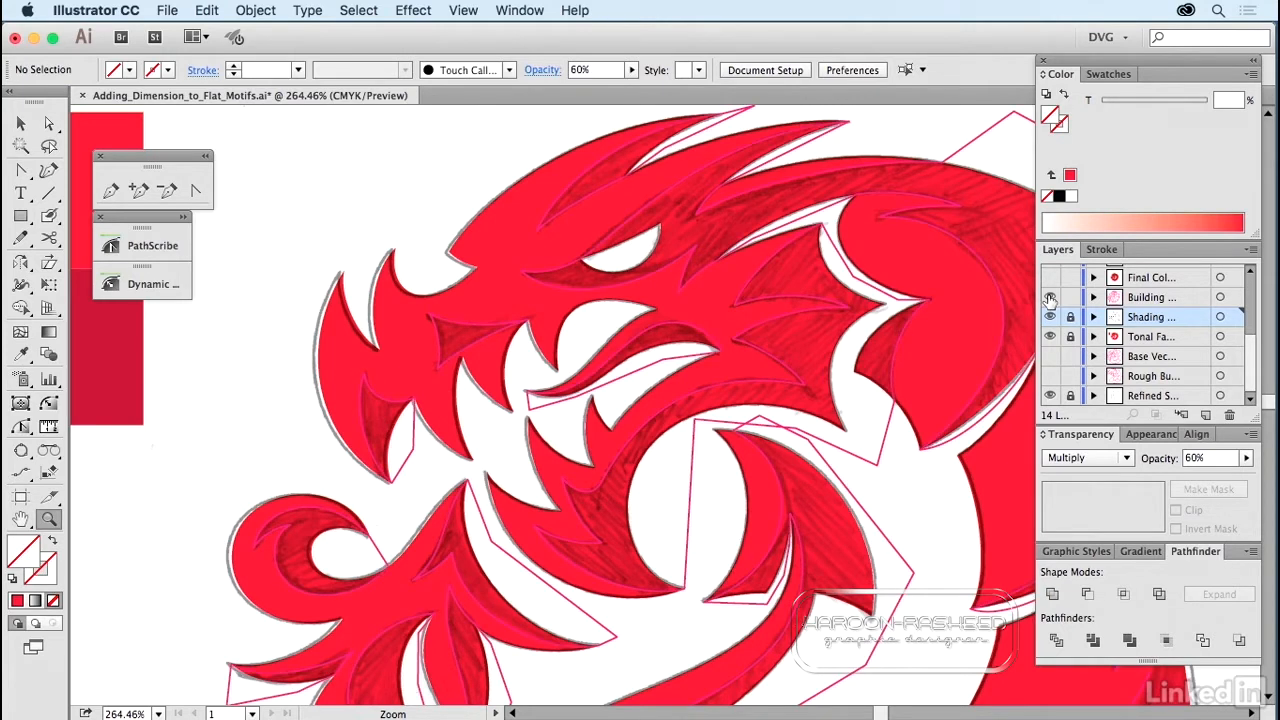
left_click(1050, 317)
Step: Unlock the tonal layer and fill the dragon shape with the light gray swatch
left_click(1070, 337)
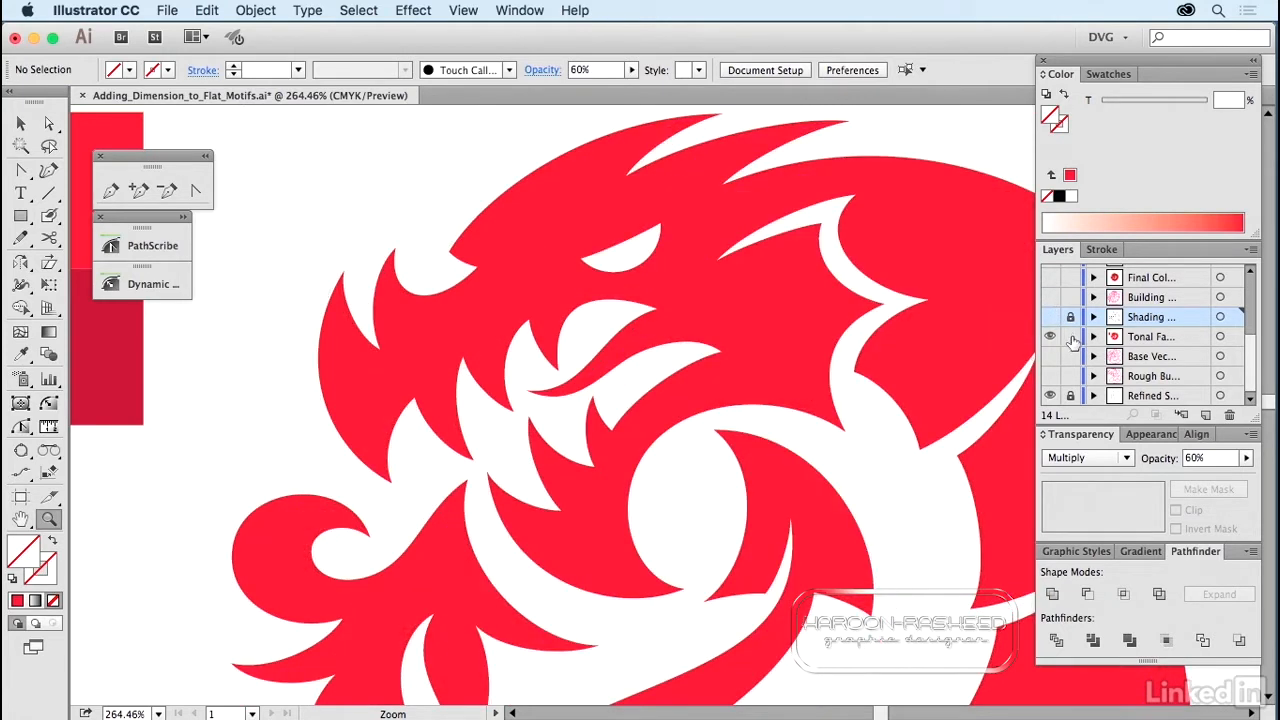
key("v")
left_click(955, 307)
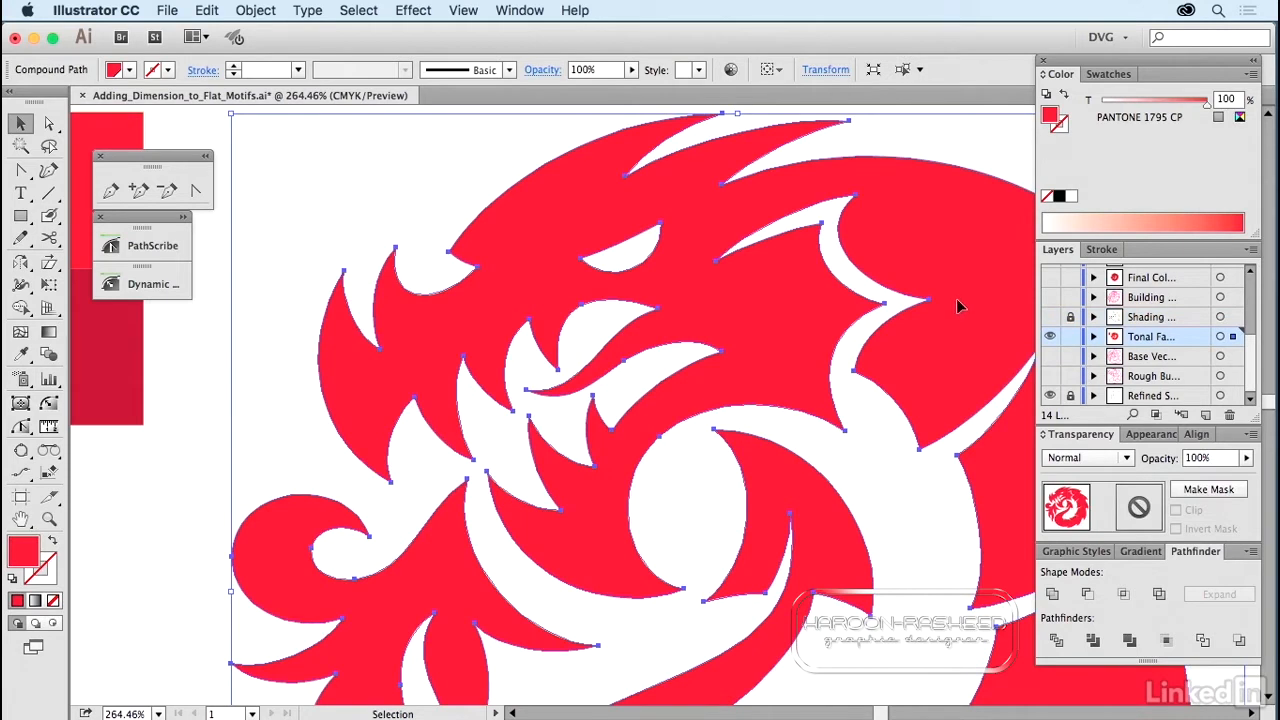
left_click(1108, 74)
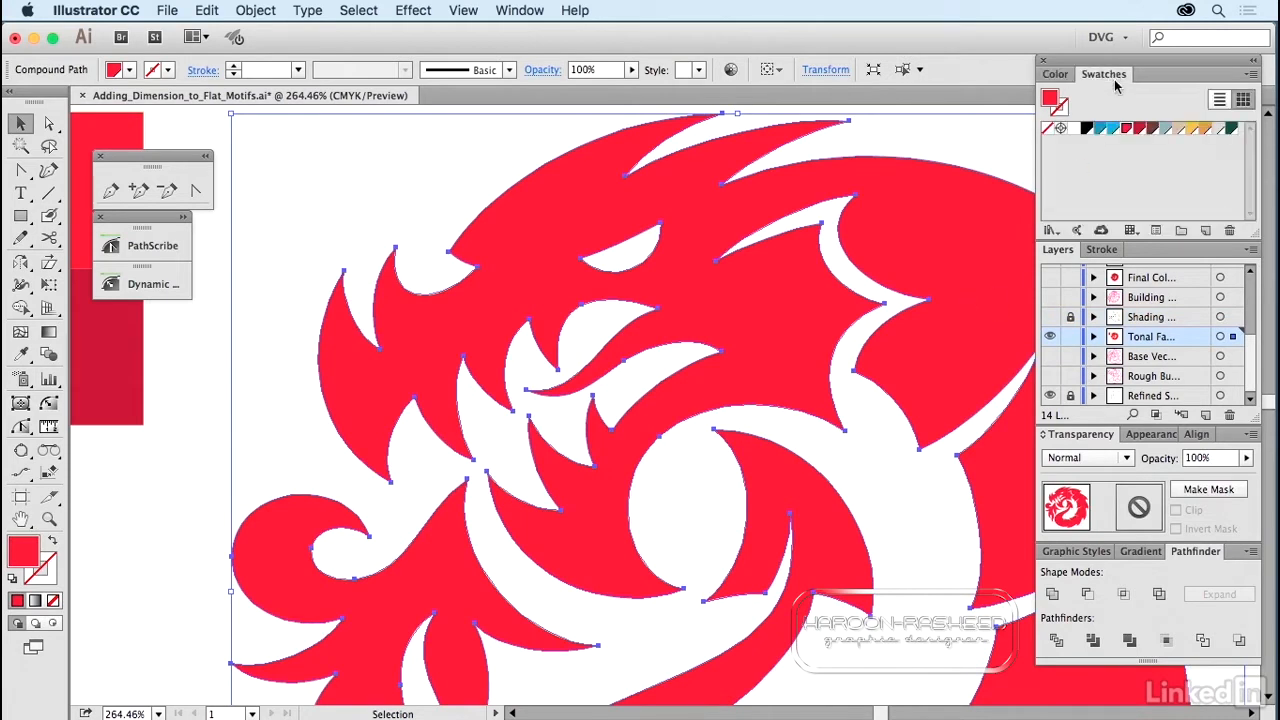
left_click(1218, 129)
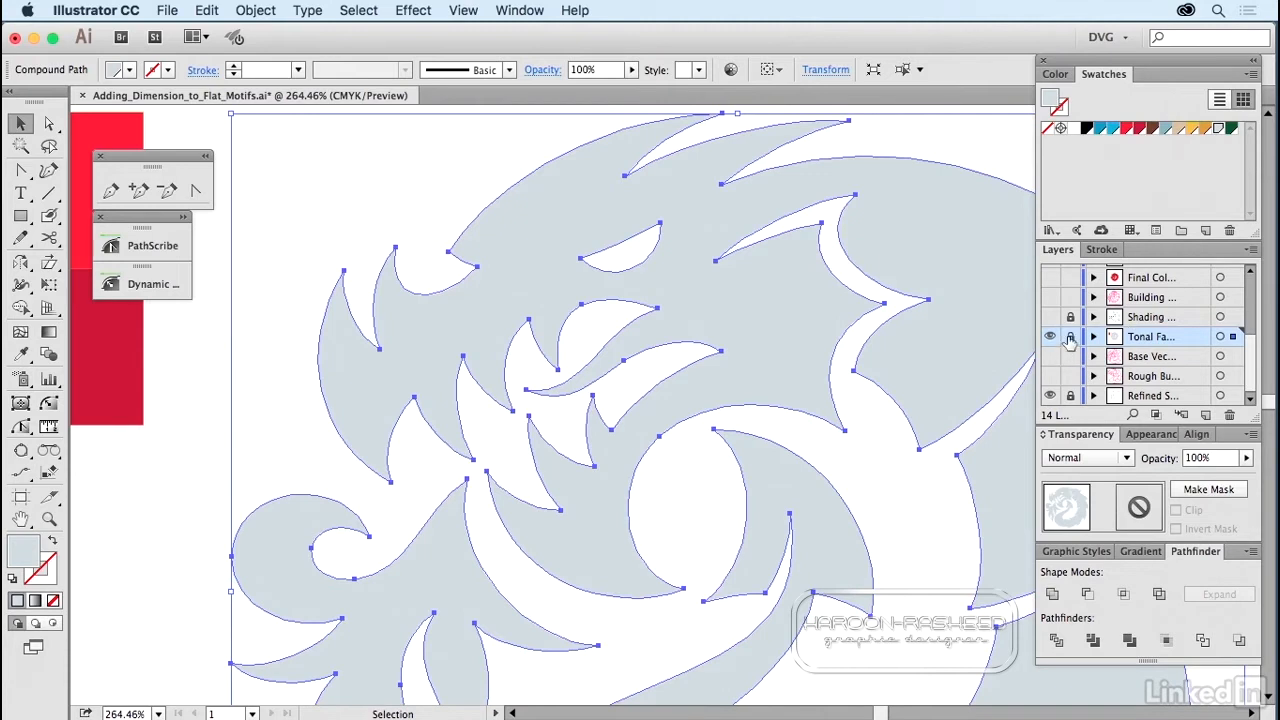
Step: Lock the tonal layer and show the shading and Building layers over the whole dragon
left_click(1070, 336)
left_click(1051, 308)
left_click(1050, 298)
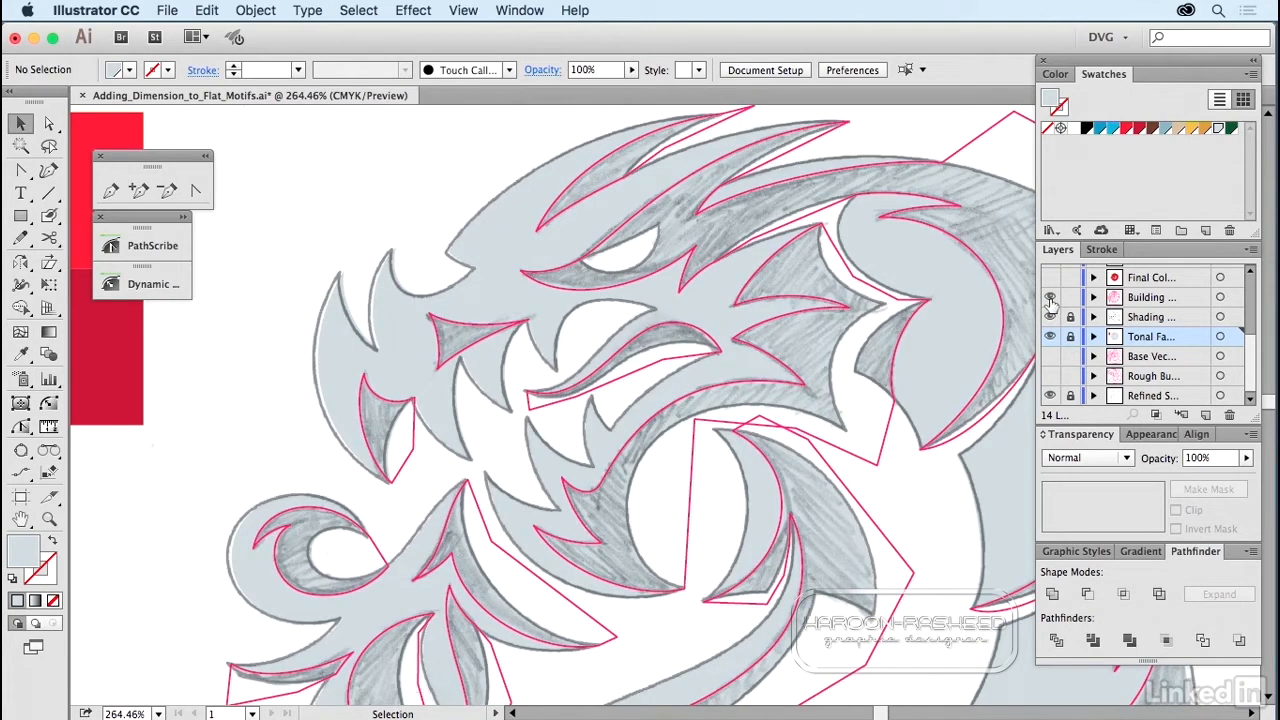
key("space")
left_click_drag(825, 541, 606, 400)
left_click_drag(834, 580, 808, 511)
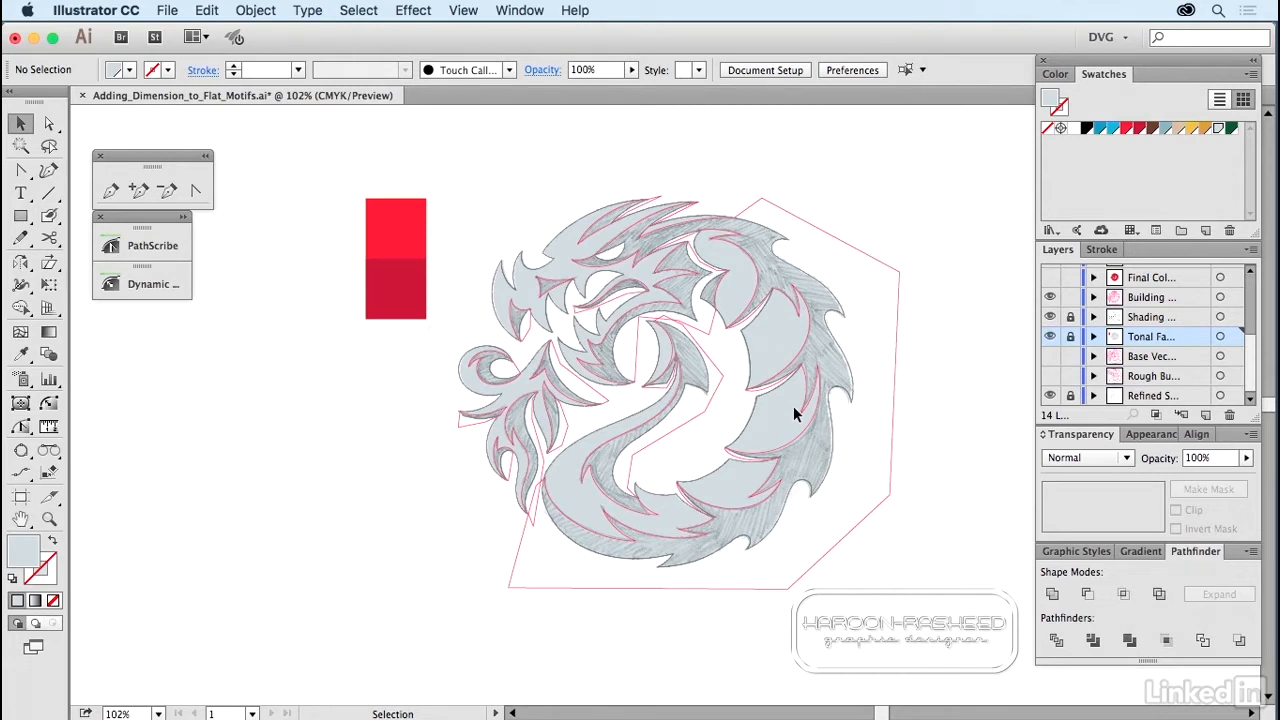
Step: Show the final color dragon in place of the Building and tonal layers, and compare it with the pencil shading
left_click(1050, 277)
left_click_drag(1050, 297, 1057, 345)
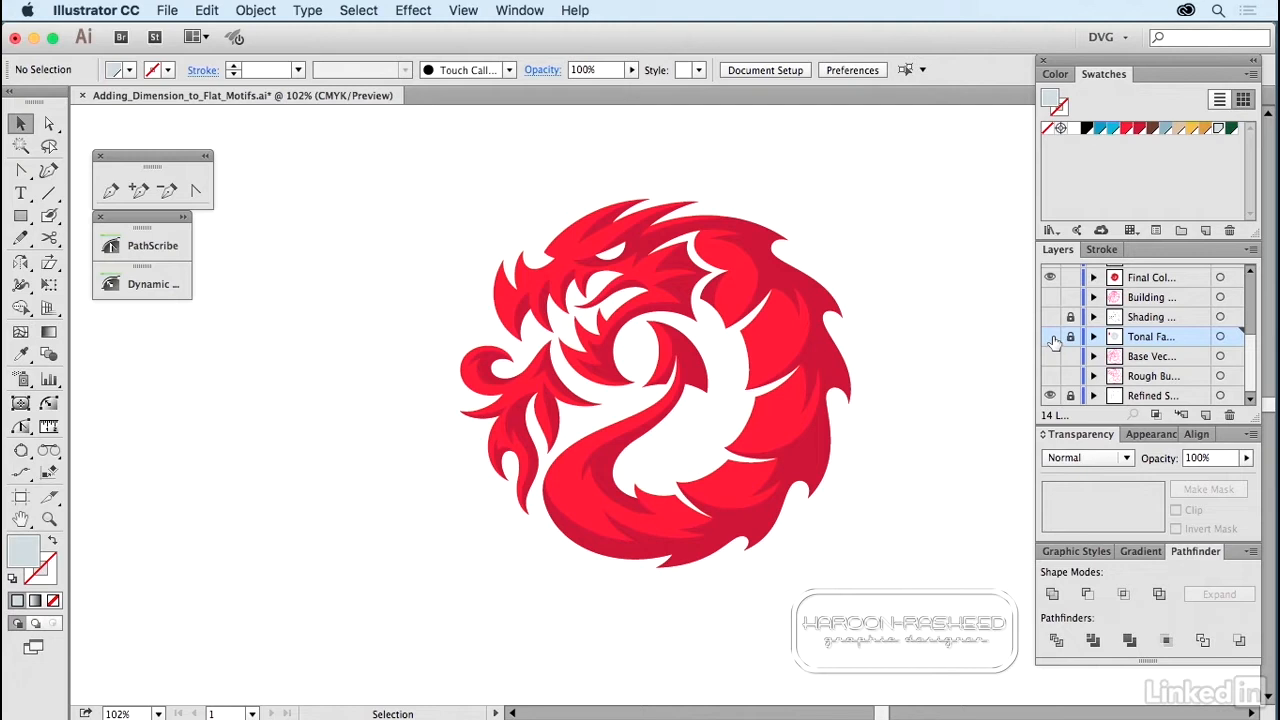
left_click(1050, 317)
left_click(1050, 278)
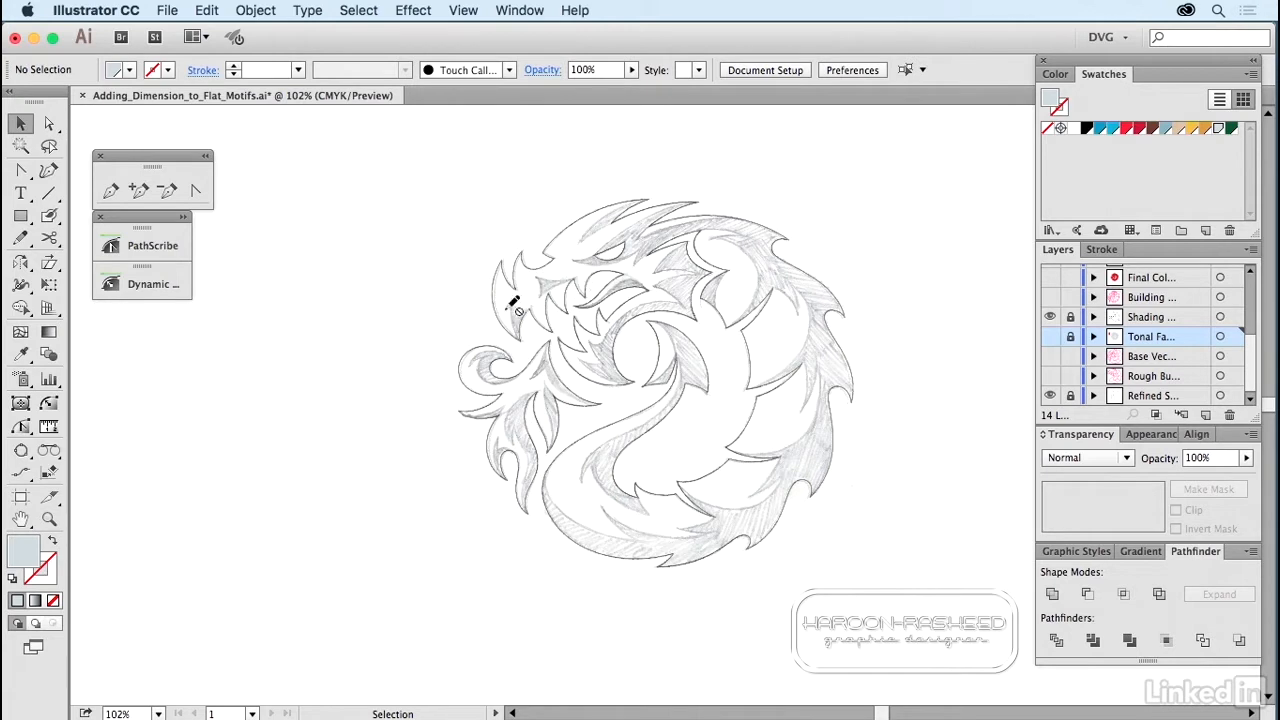
left_click(1050, 278)
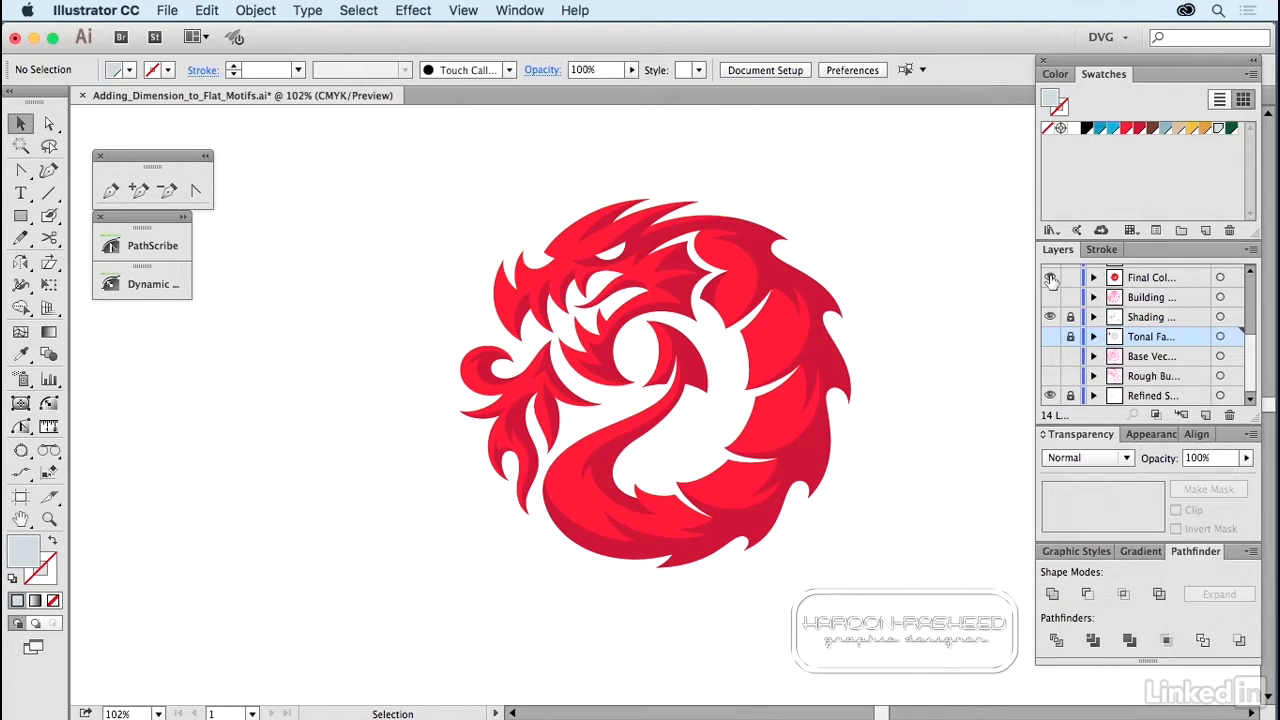
Step: Show the final Dragon Bearings logo layer and hide the final color dragon
scroll(1140, 300, "up", 2)
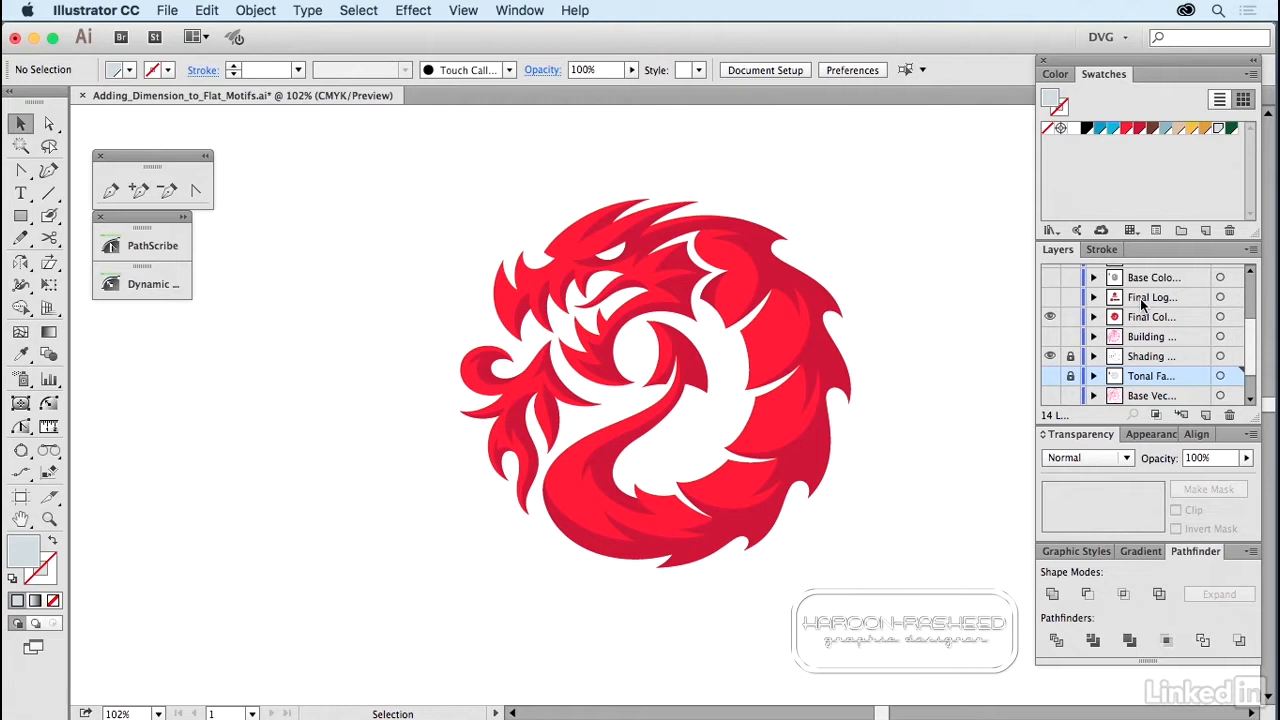
left_click(1051, 298)
left_click(1051, 317)
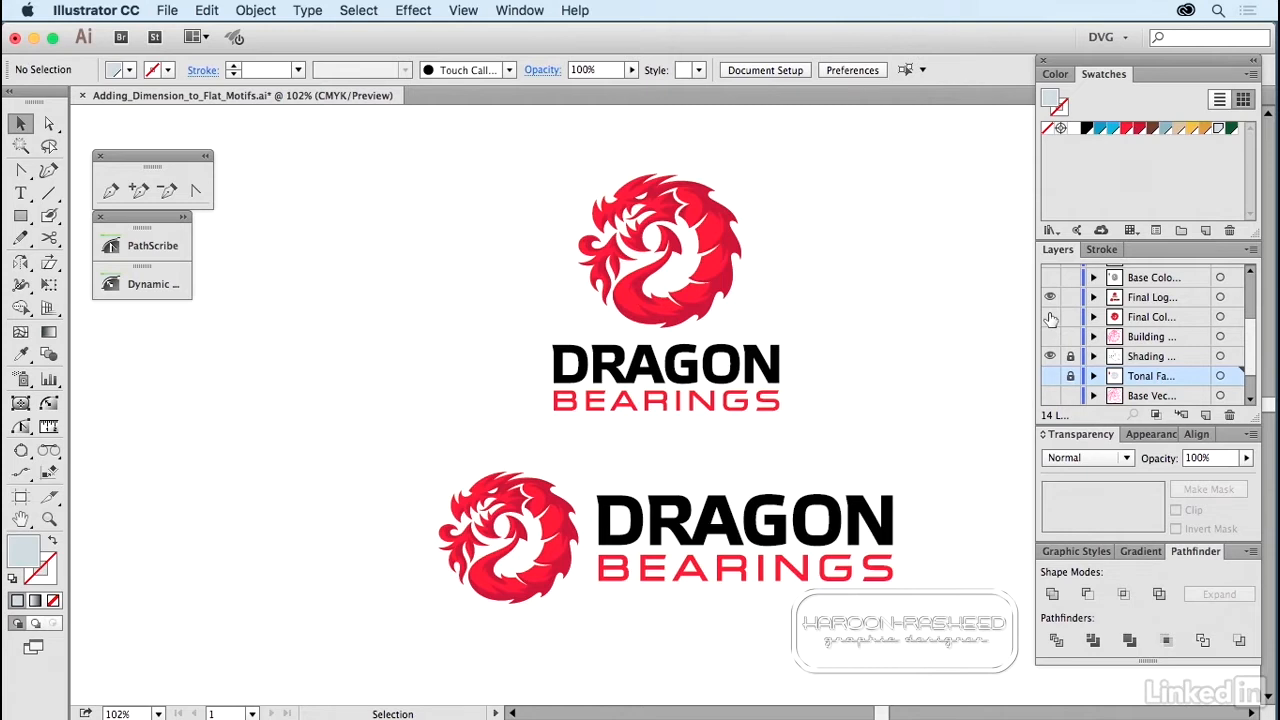
key("space")
left_click_drag(957, 300, 914, 306)
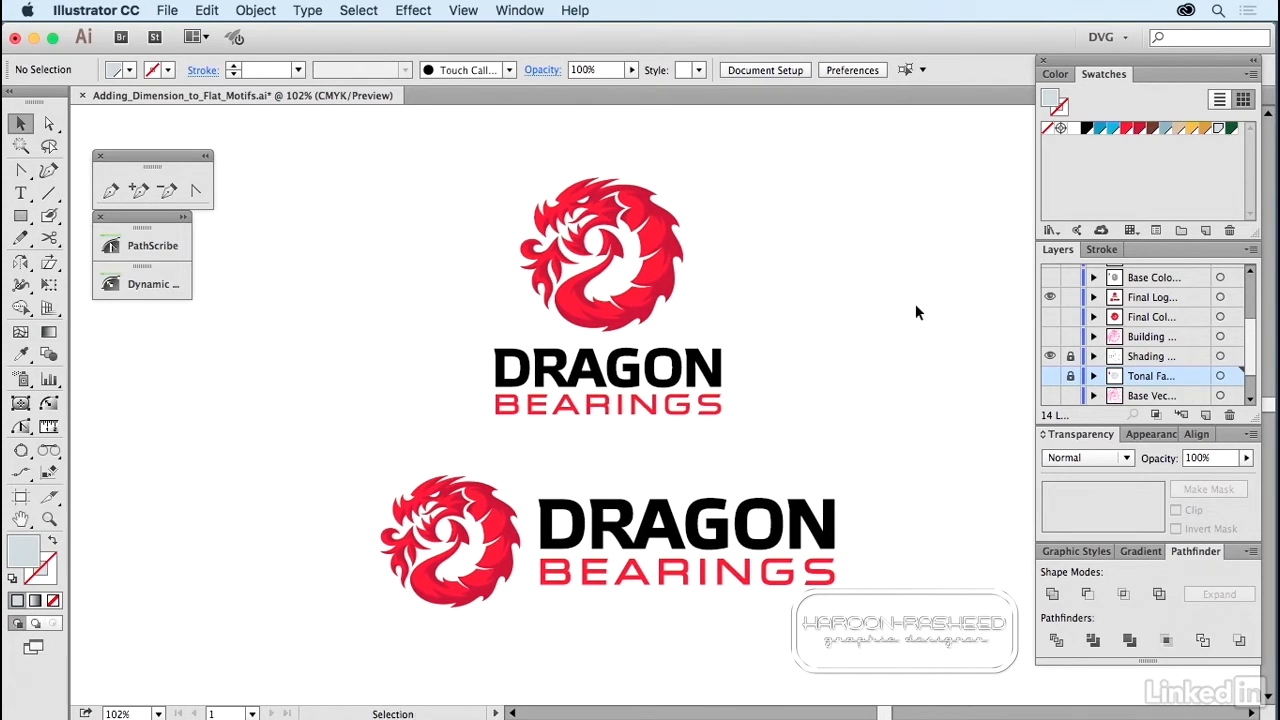
Step: Replace the Dragon Bearings logos with the Jena portrait's base color layer and overlay its dimension layer
scroll(1117, 290, "up", 2)
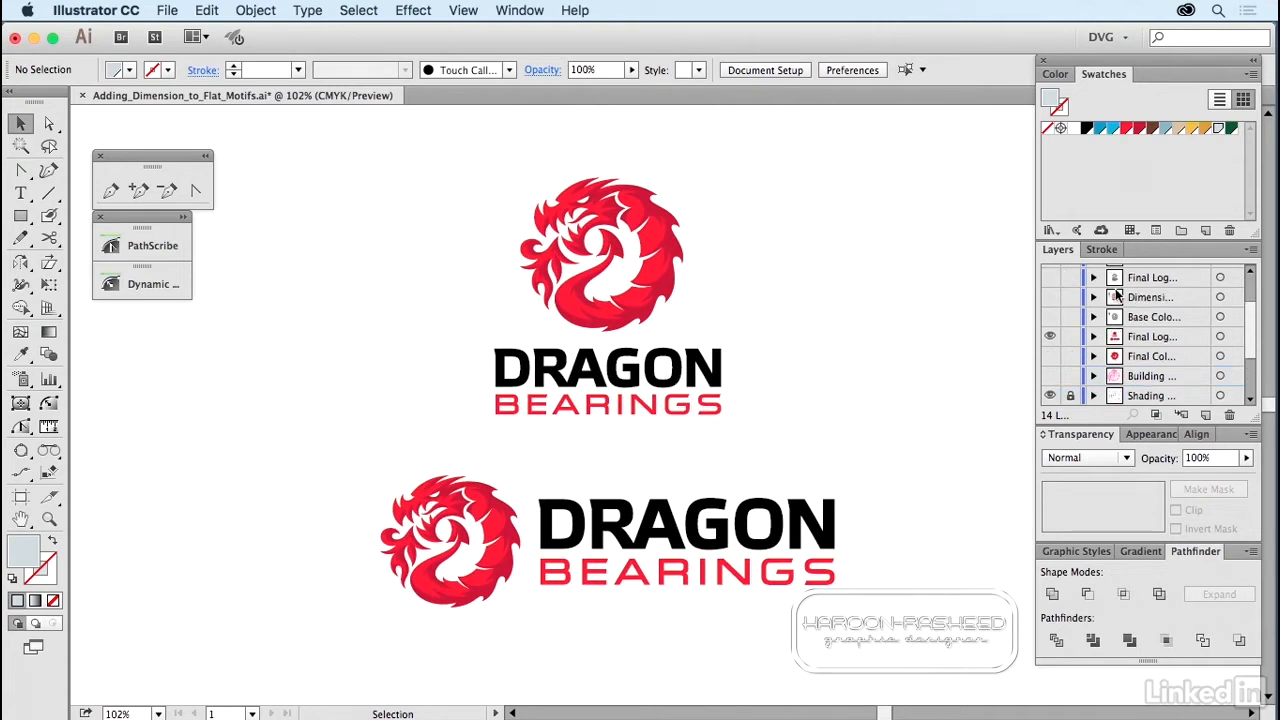
left_click(1050, 336)
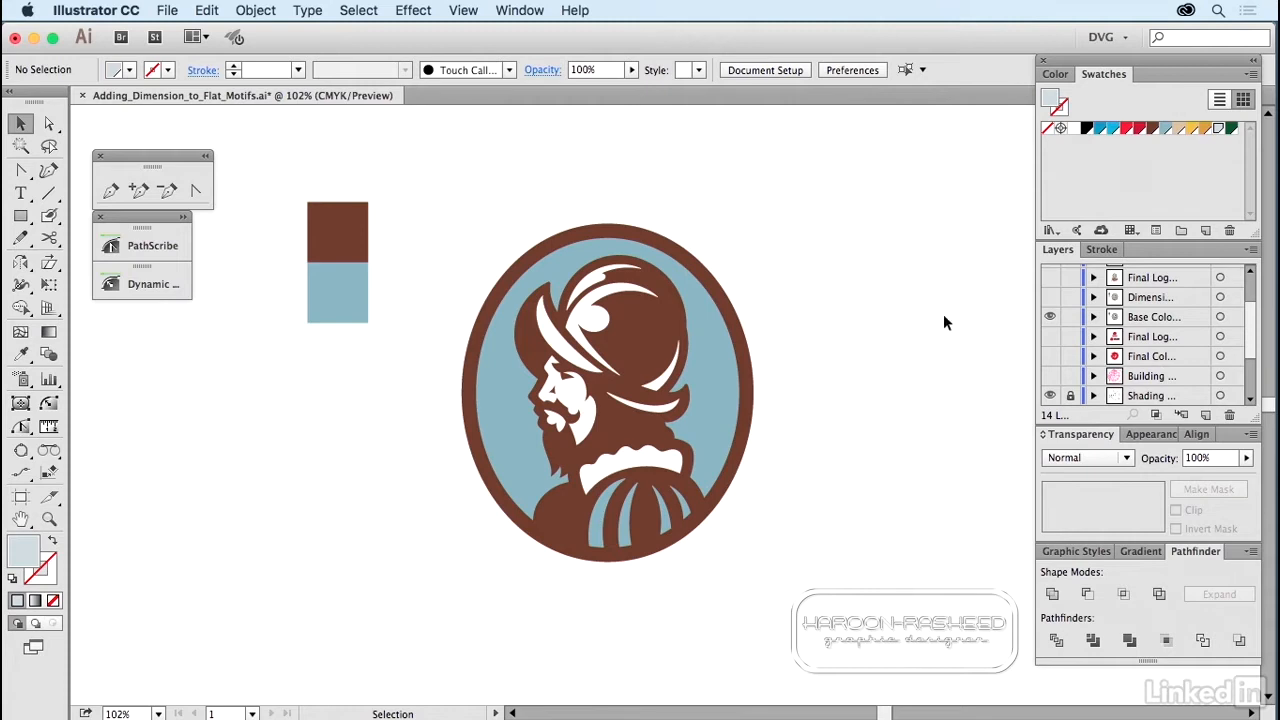
left_click(1051, 297)
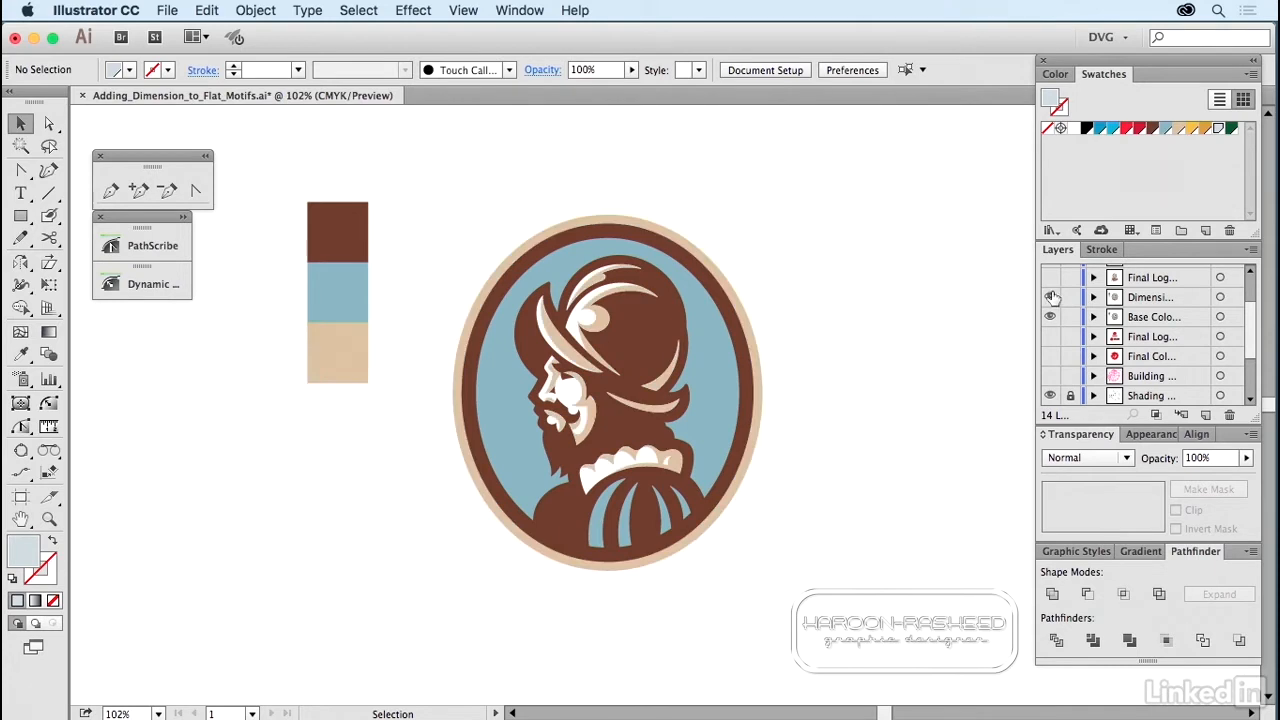
Step: Show the final Jena logo layer and hide the portrait's dimension and base color layers
left_click(1050, 277)
left_click(1050, 297)
left_click(1050, 316)
Step: Show the Chaminade College School mascot layer with the right-facing head and hide the Jena logo
scroll(1137, 310, "up", 3)
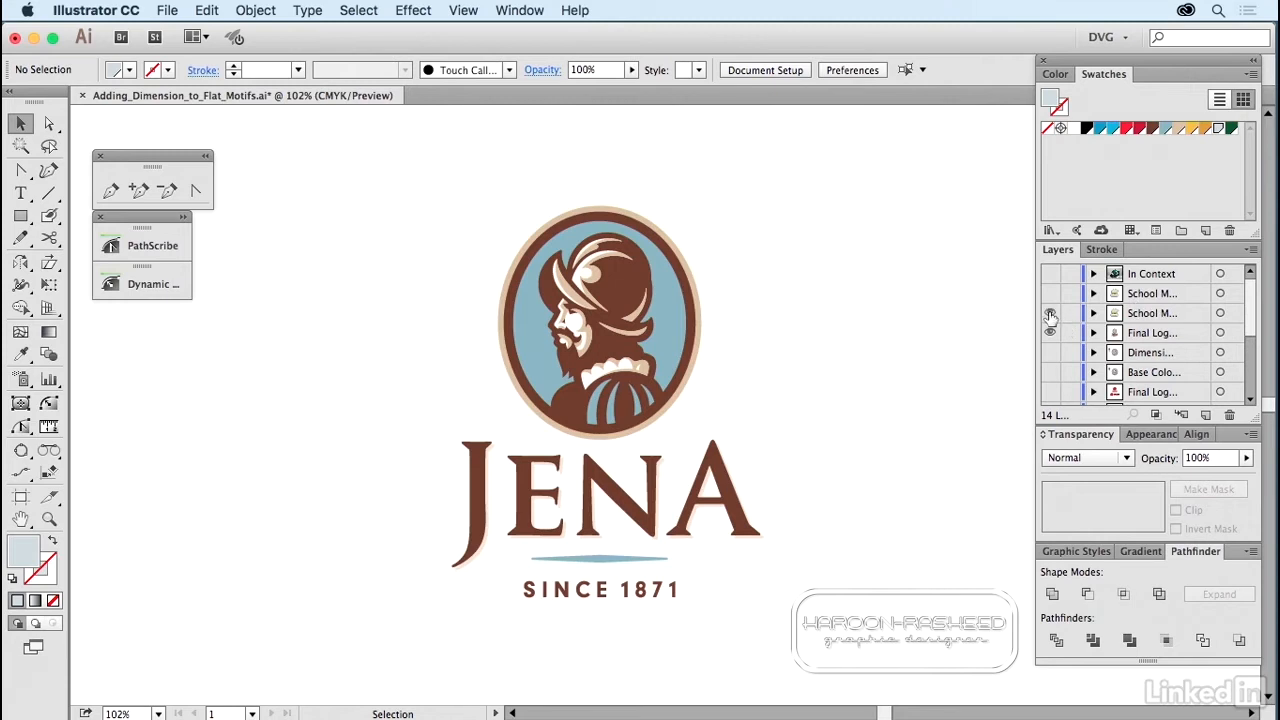
left_click(1050, 313)
left_click(1050, 332)
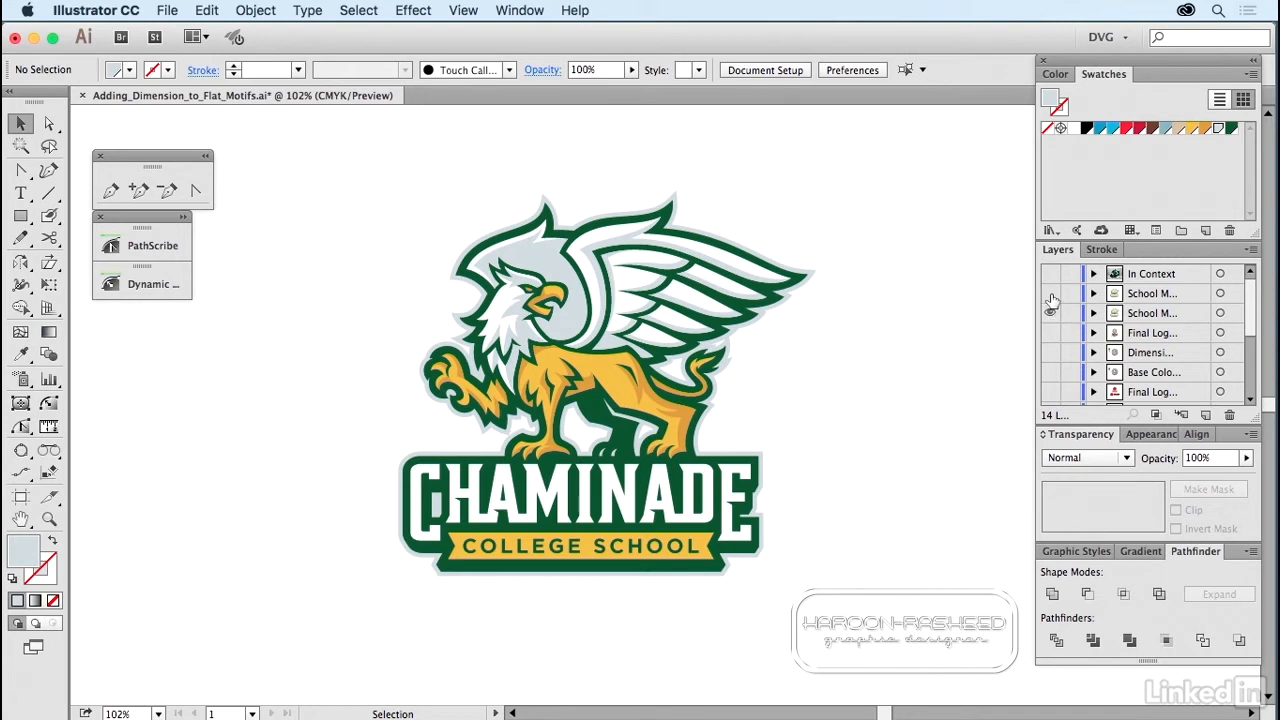
Step: Switch the Chaminade mascot to its left-facing version after comparing both, and show the In Context helmet image
left_click(1050, 294)
left_click(1050, 294)
left_click(1050, 294)
left_click(1051, 314)
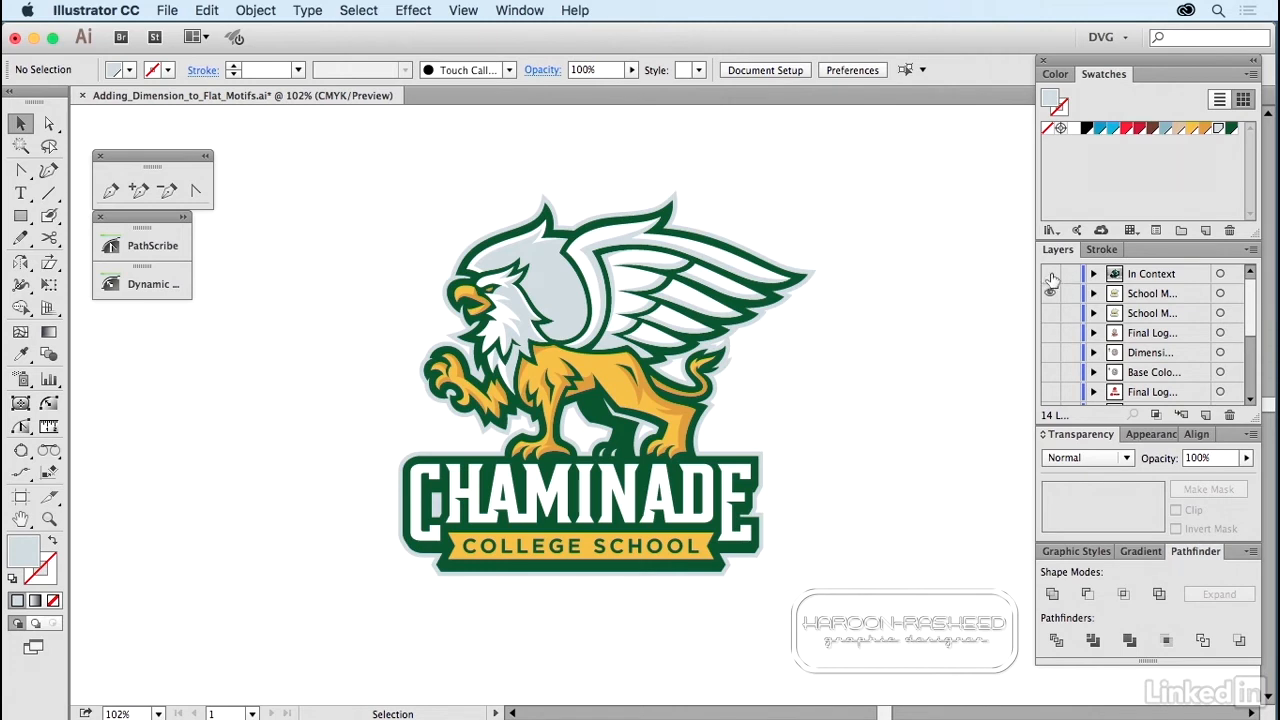
left_click(1050, 274)
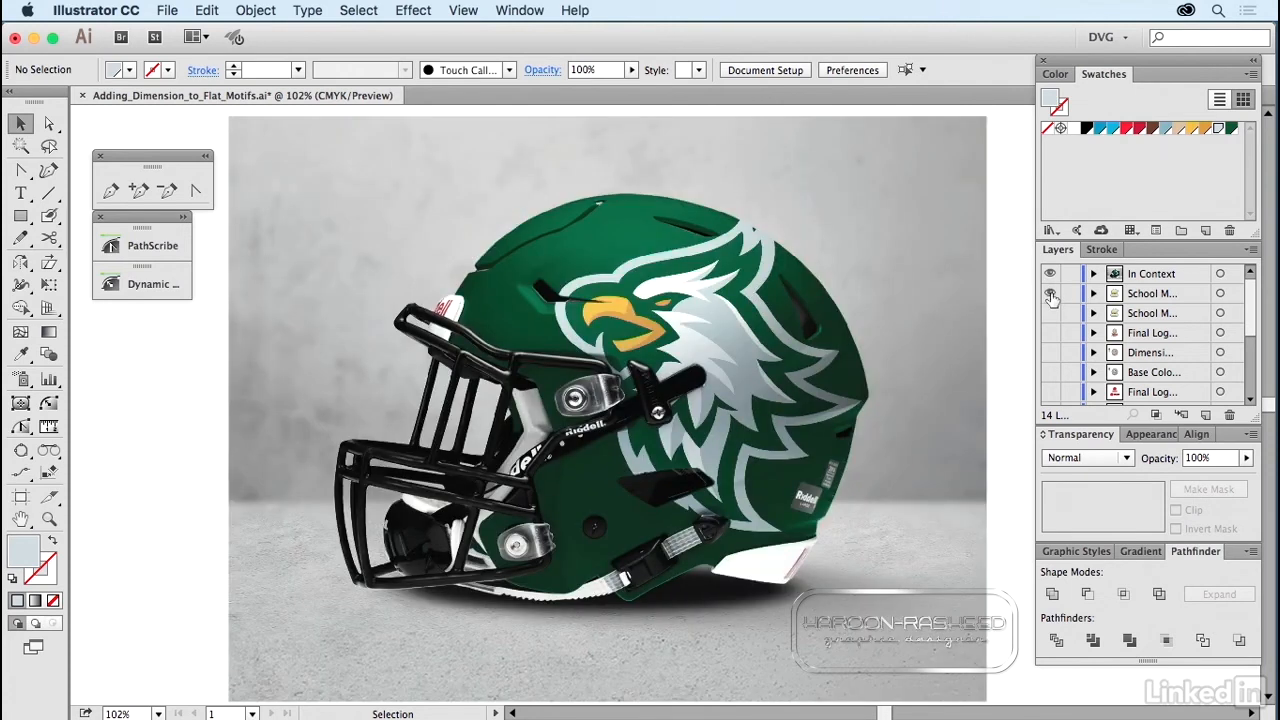